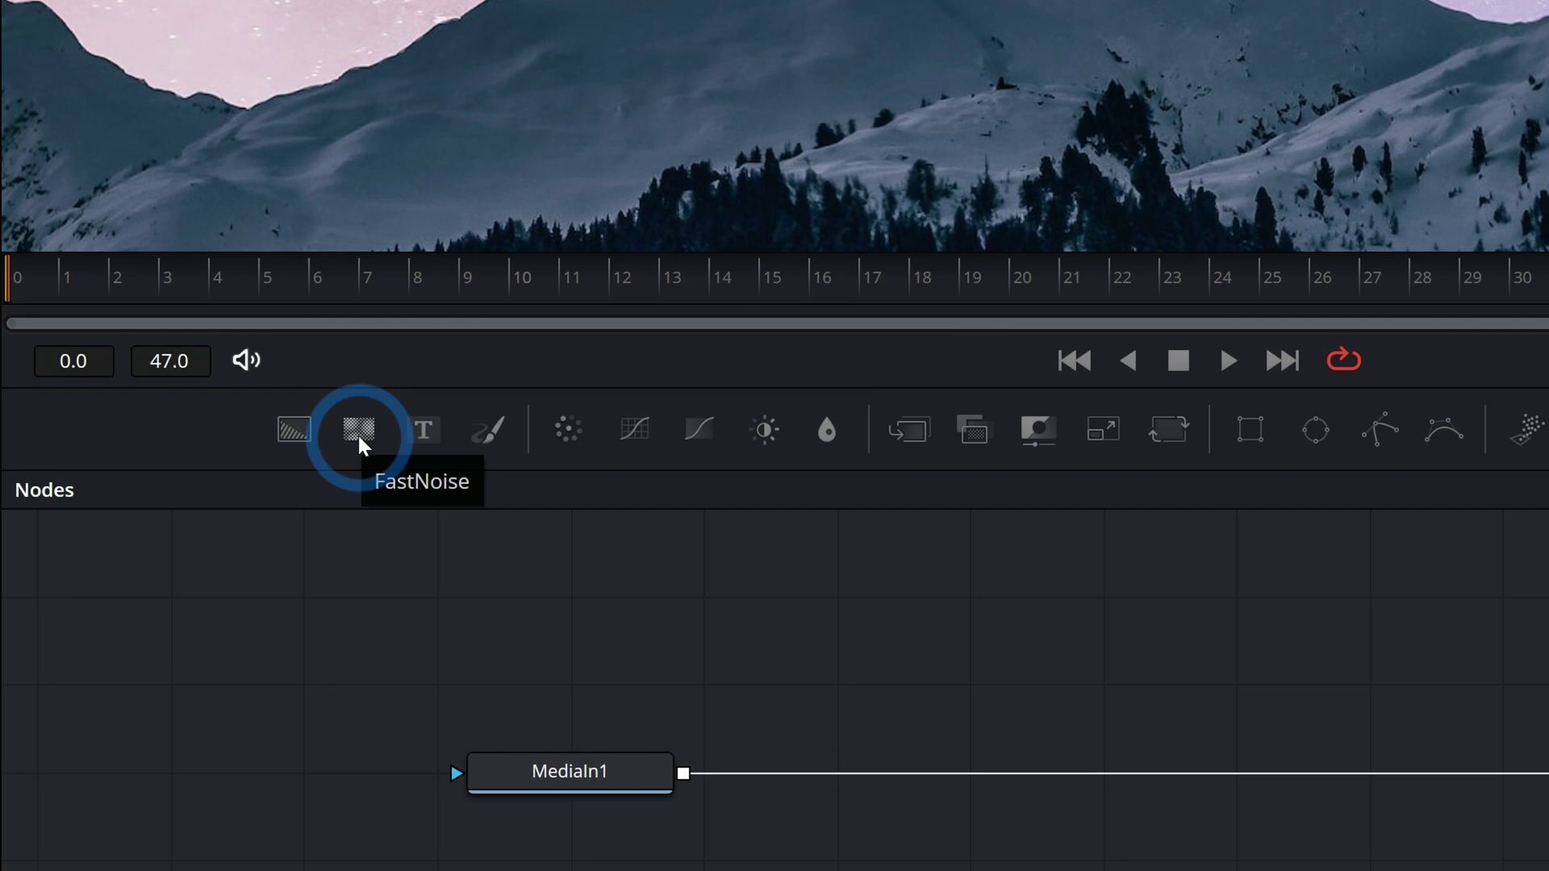
# Add a FastNoise node above MediaIn1 and show it in a widened viewer, scaled to fit.
pyautogui.moveTo(358, 436); pyautogui.dragTo(776, 439)
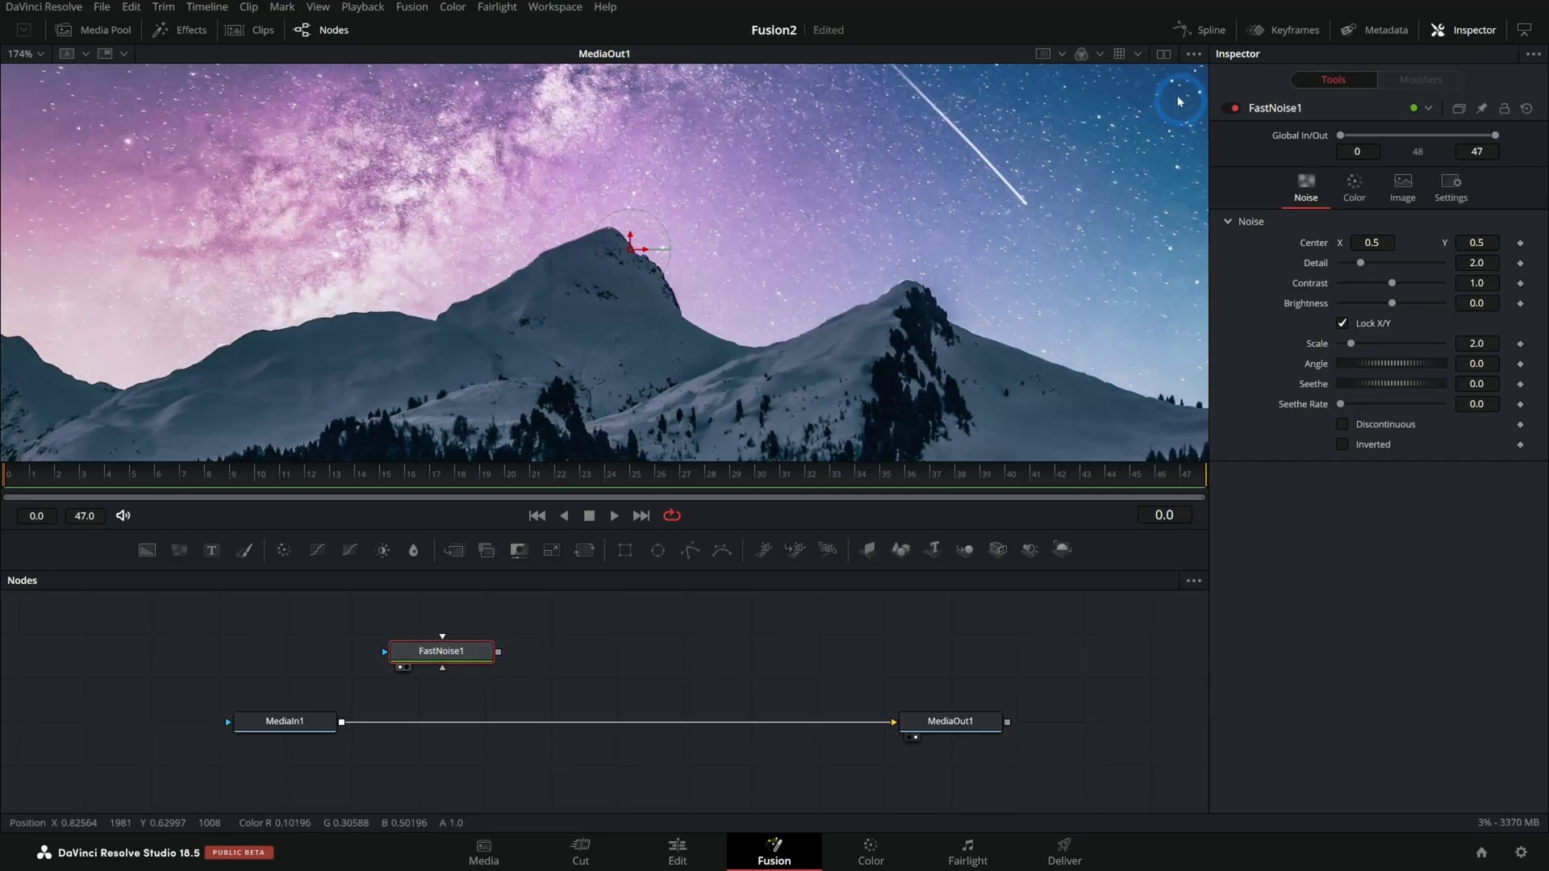
pyautogui.click(1163, 53)
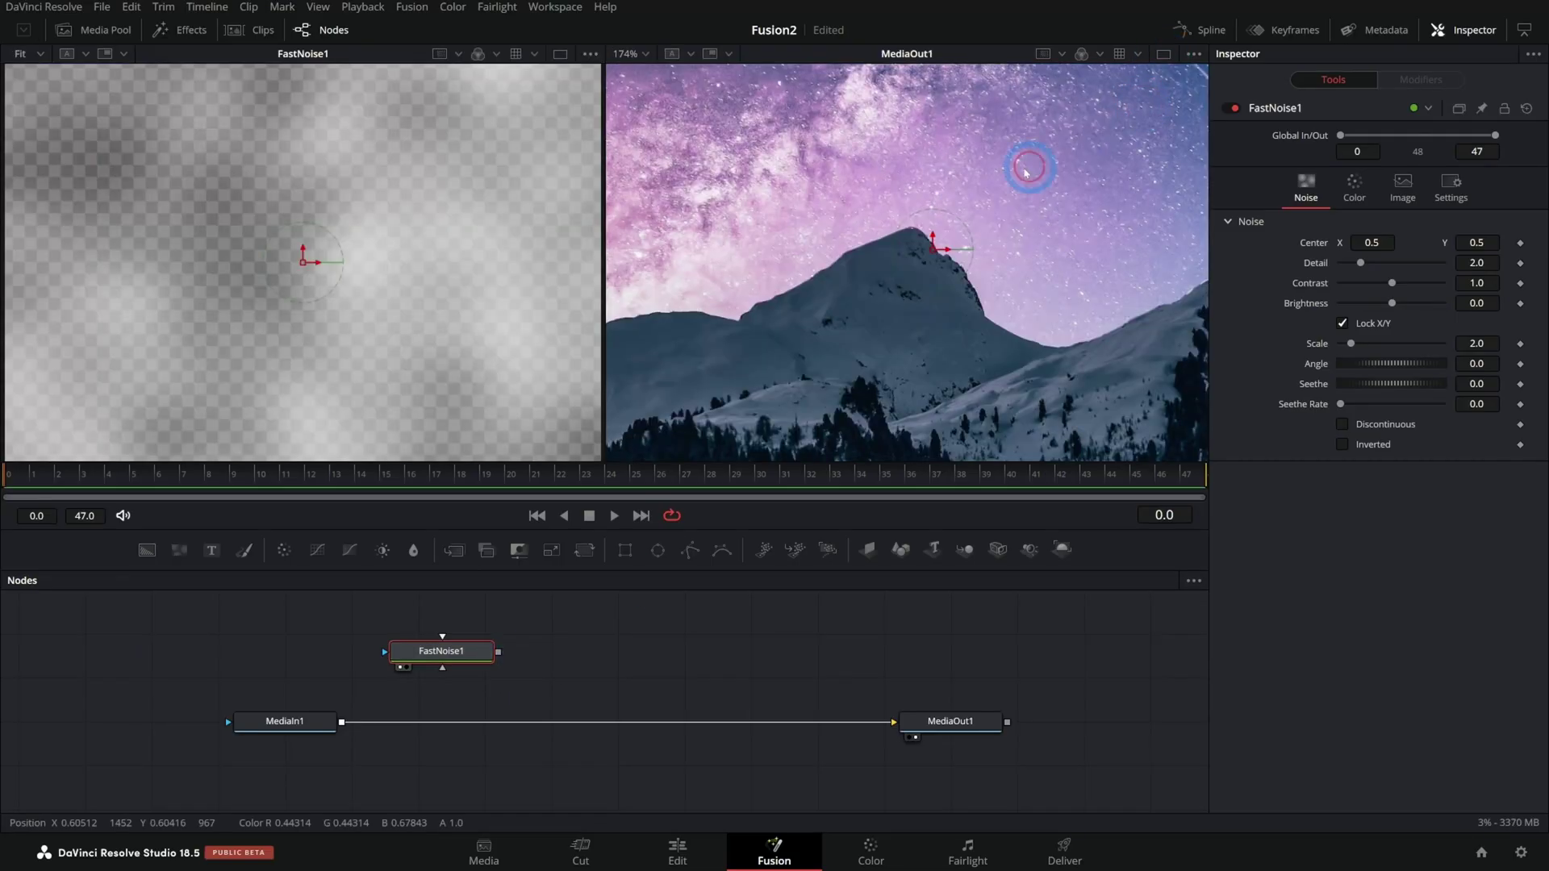
pyautogui.moveTo(606, 265); pyautogui.dragTo(1025, 266)
pyautogui.scroll(3, 671, 315)
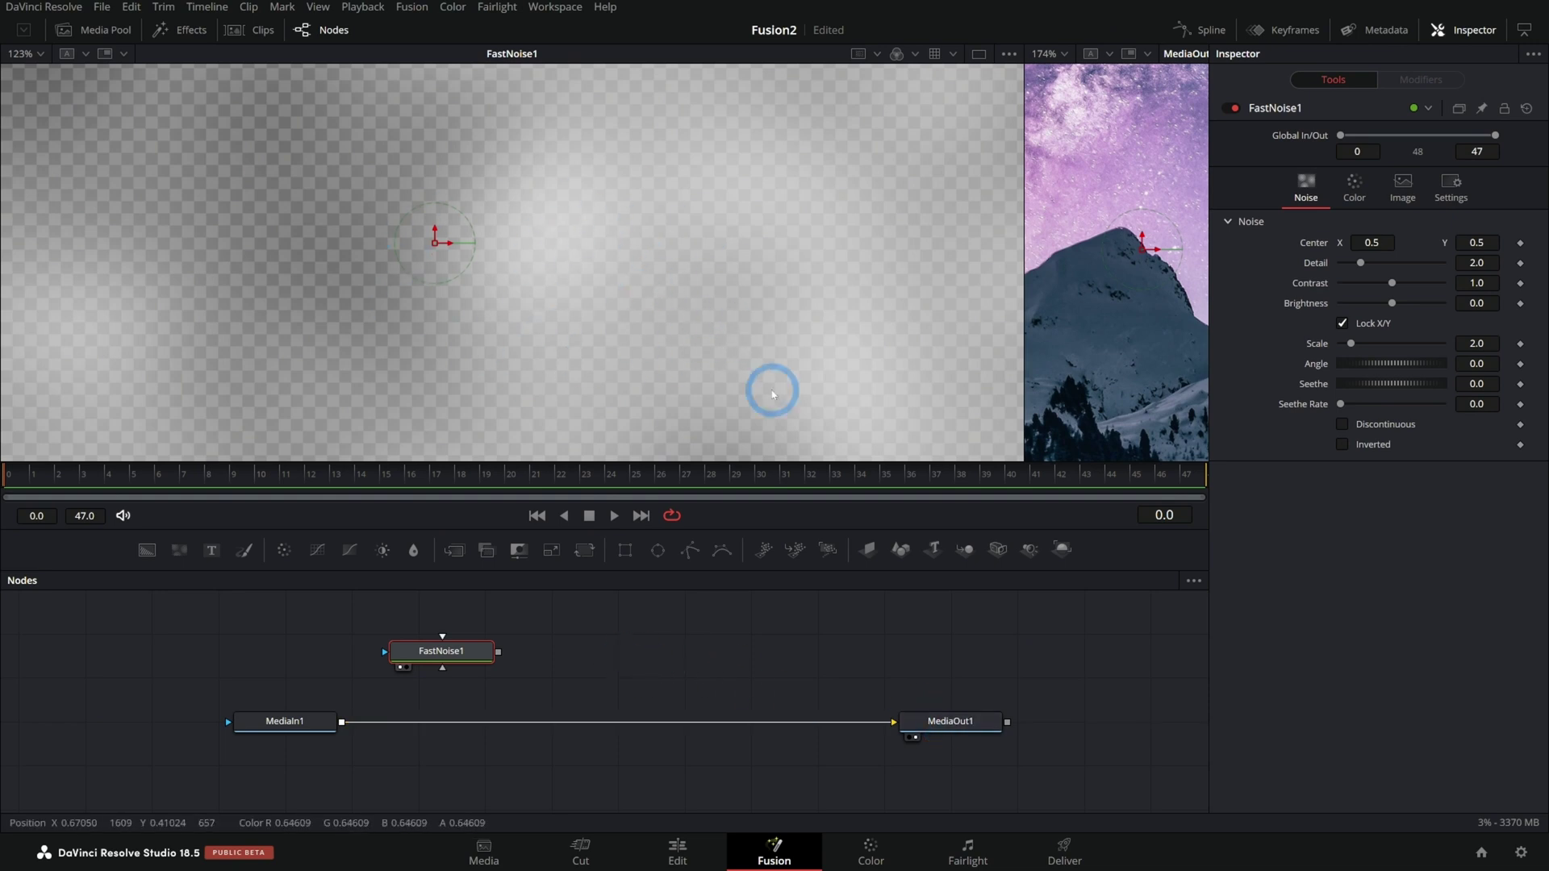
pyautogui.click(743, 636)
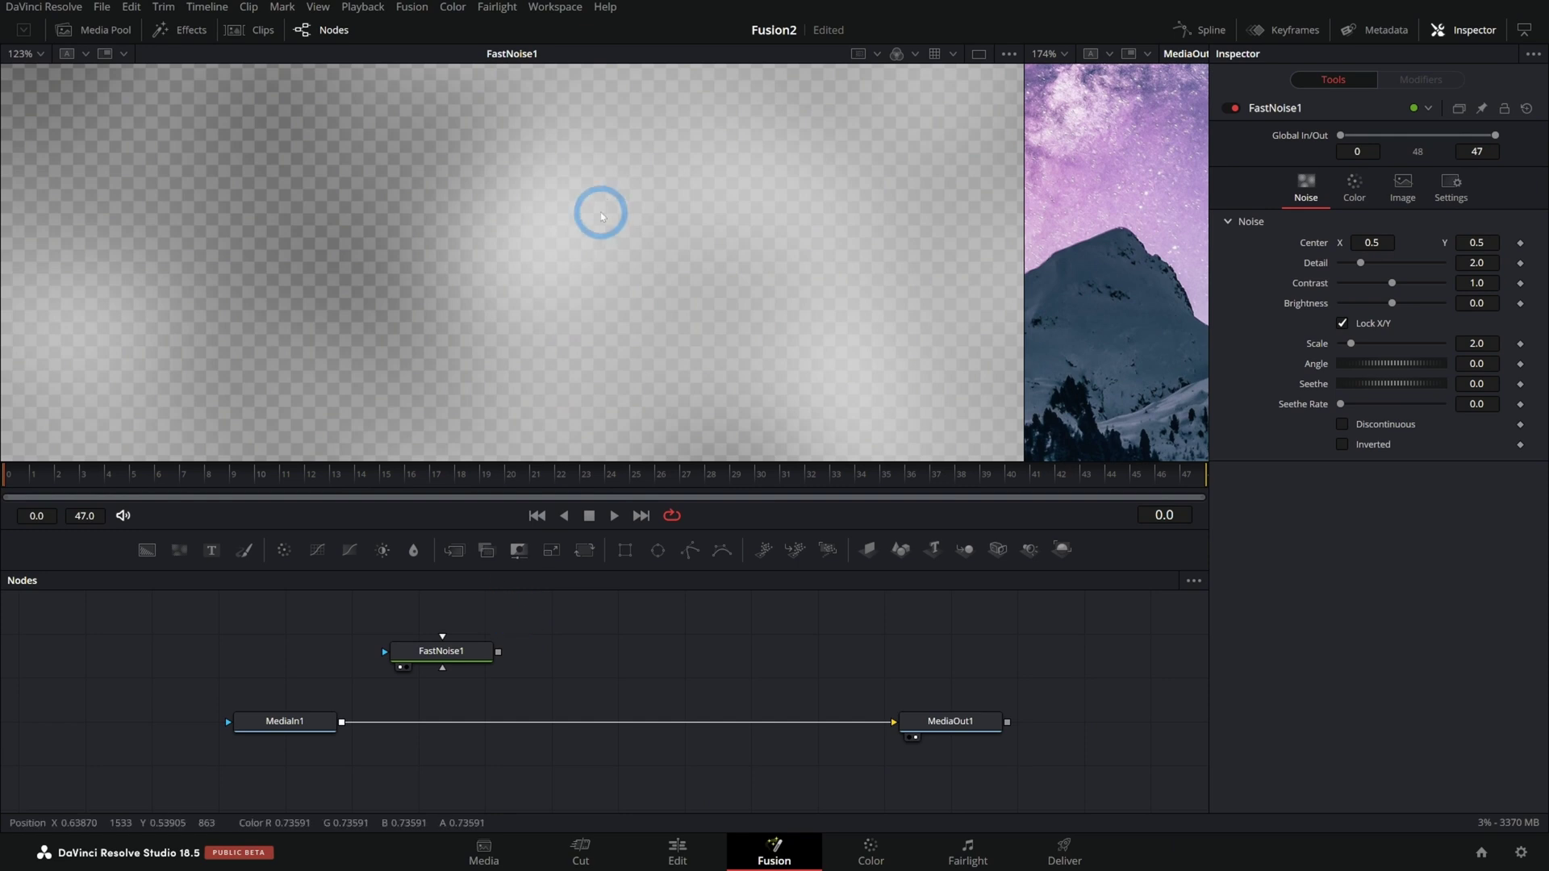
pyautogui.click(41, 55)
pyautogui.click(25, 71)
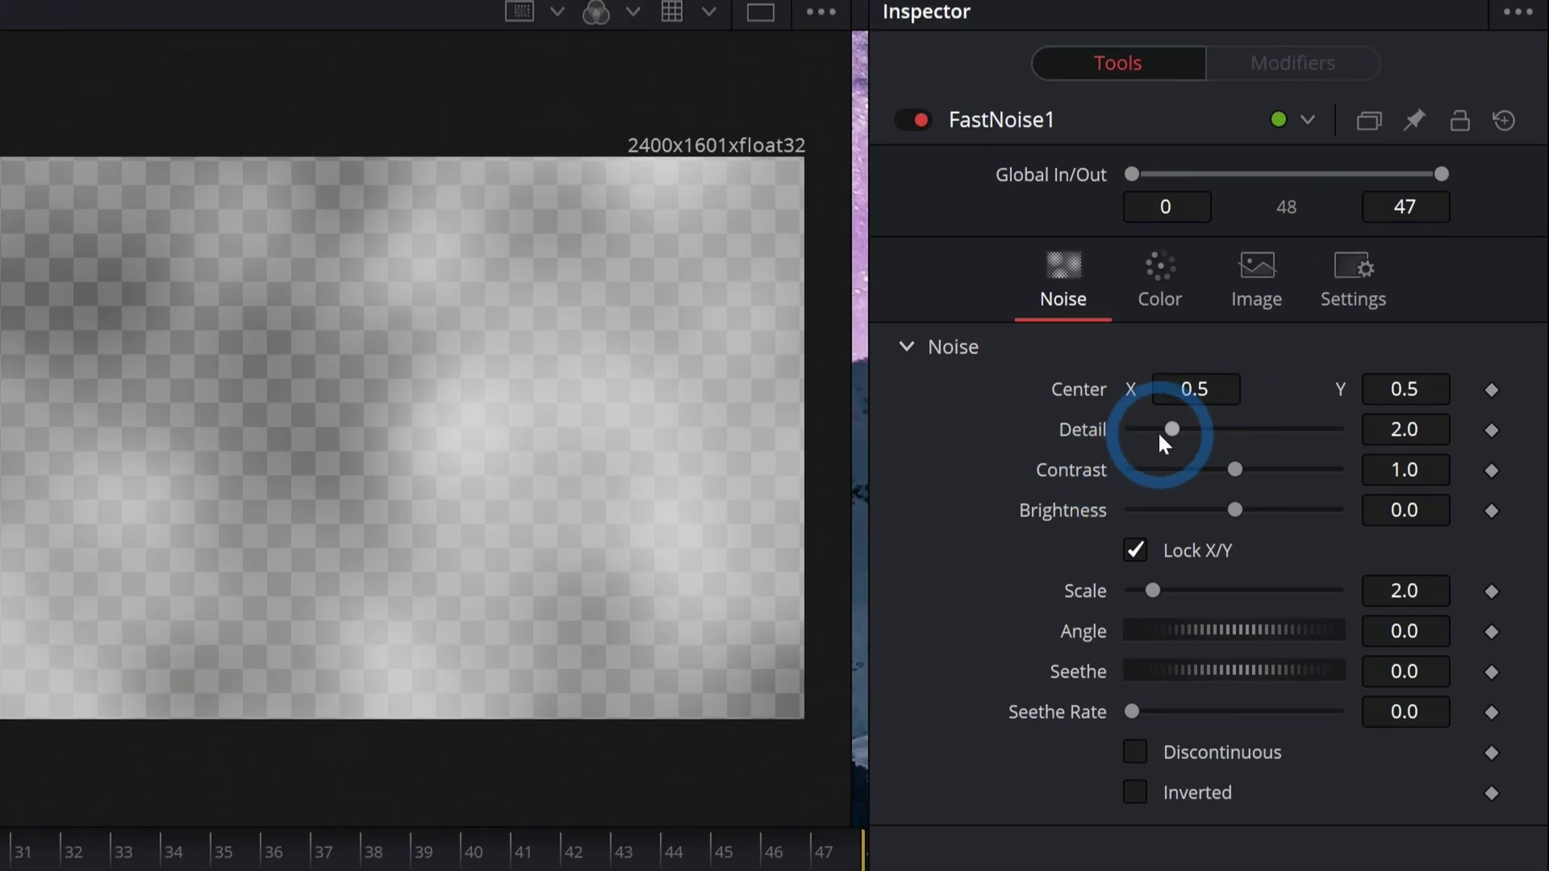
# Set the noise detail of FastNoise1 to 10.0 and the alpha of its Color 1 to 1.0.
pyautogui.moveTo(1361, 263); pyautogui.dragTo(1421, 264)
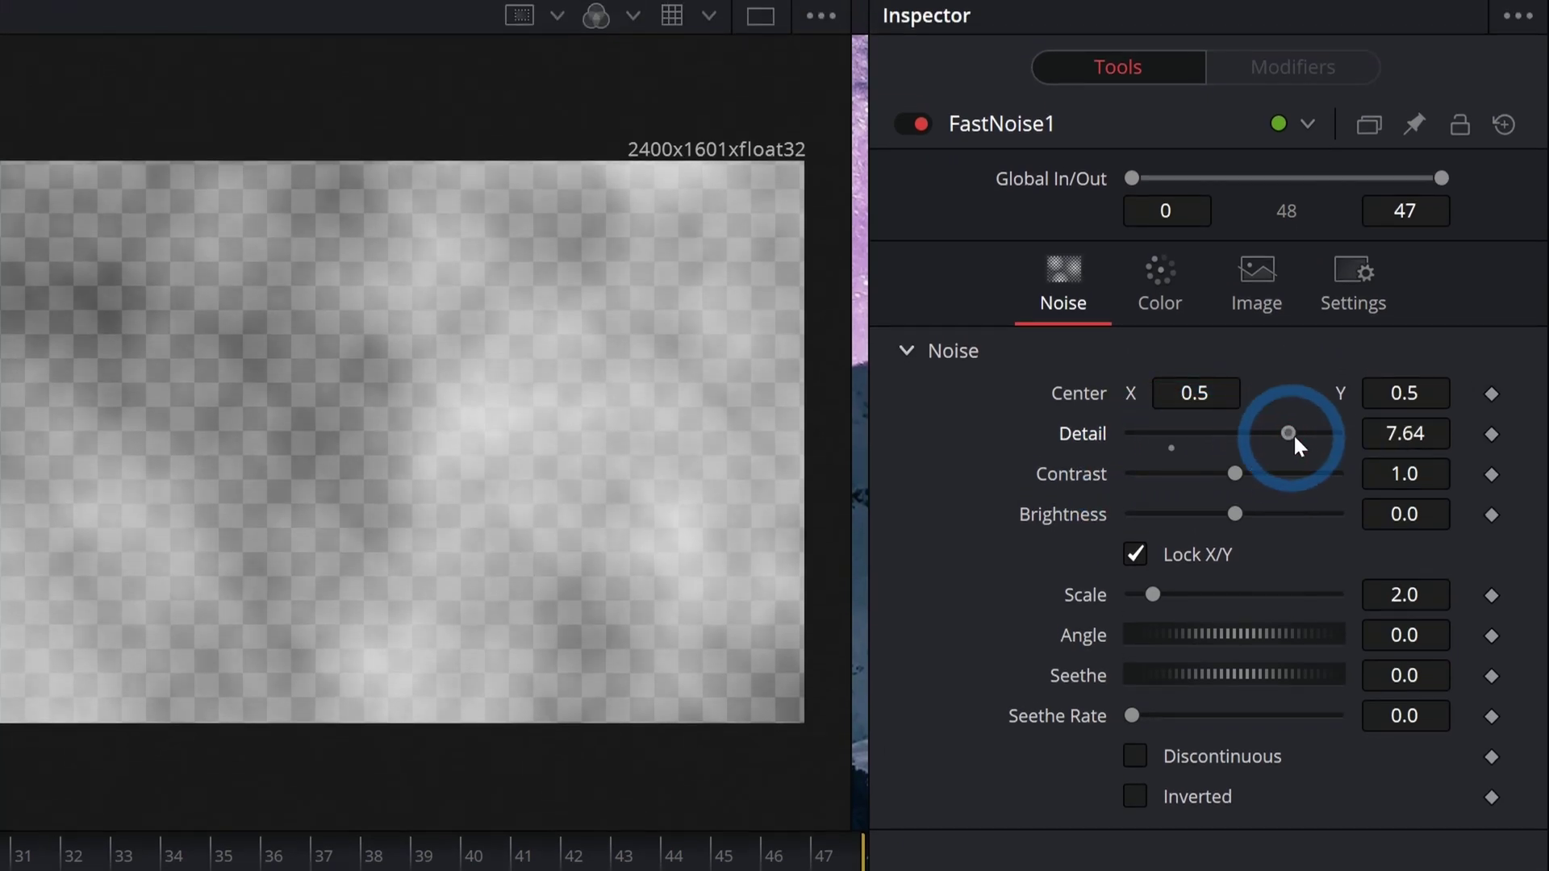
pyautogui.moveTo(1295, 433); pyautogui.dragTo(1459, 439)
pyautogui.click(1174, 313)
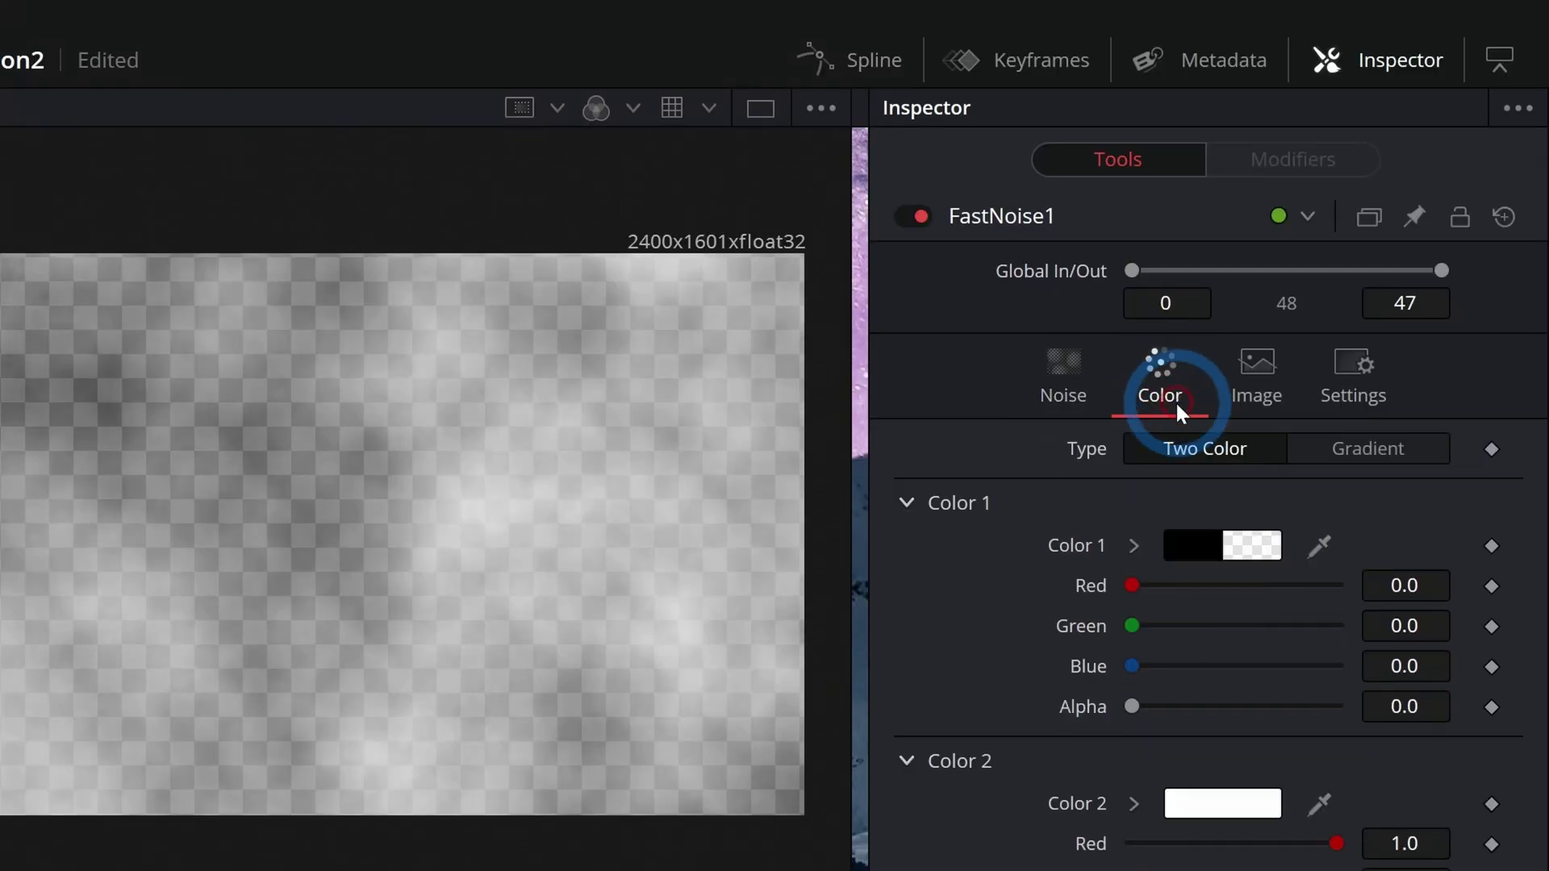
pyautogui.moveTo(1132, 706); pyautogui.dragTo(1494, 697)
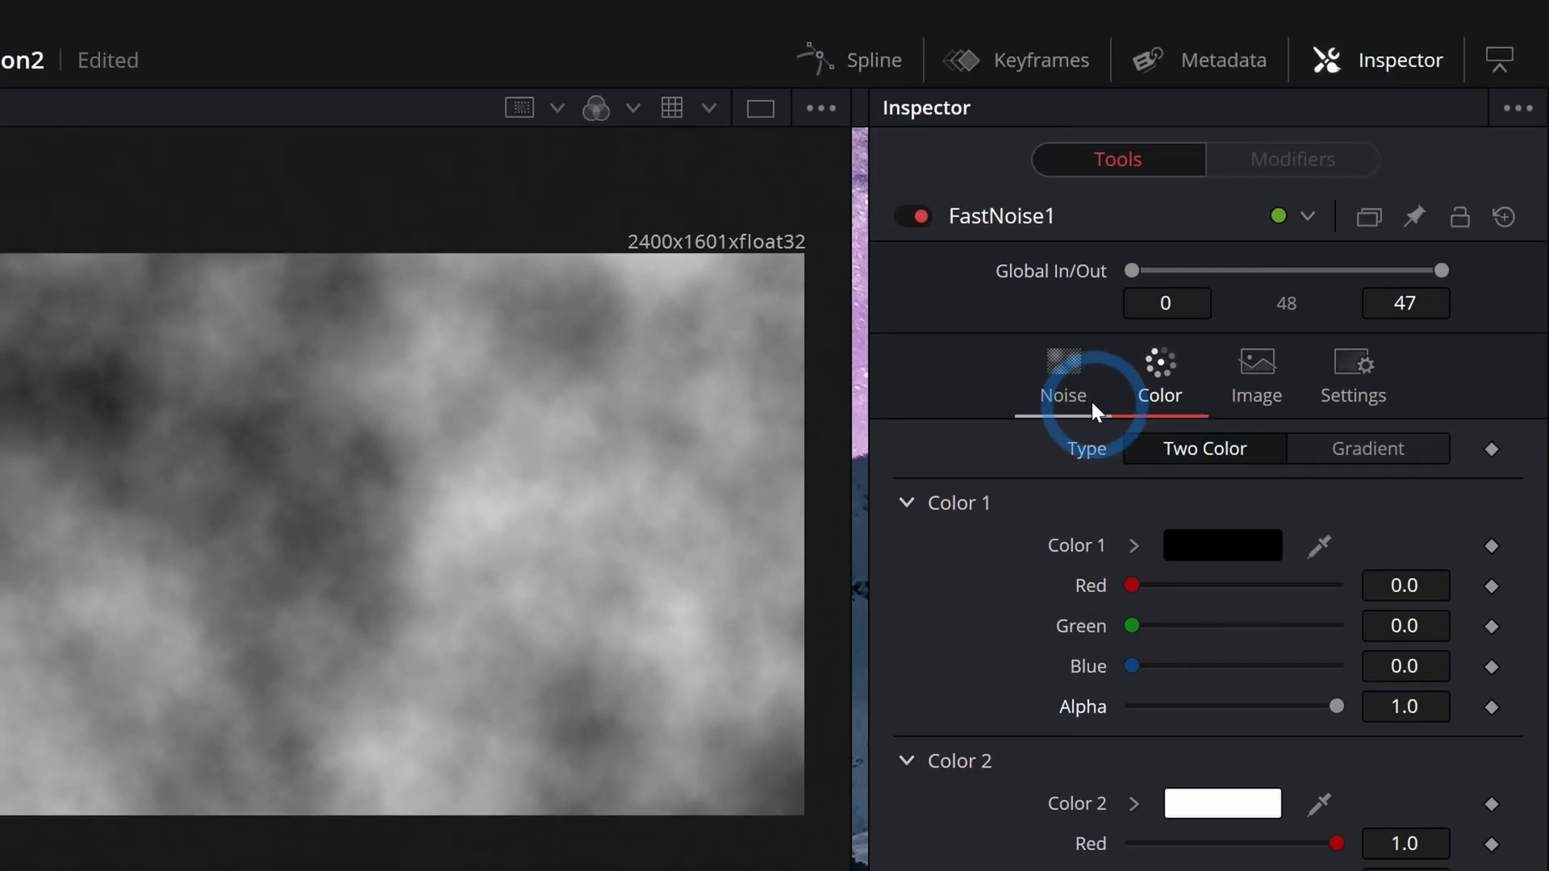
# Set the FastNoise1 scale to 7.87, seethe to 0.036 and seethe rate to 0.11.
pyautogui.click(1063, 121)
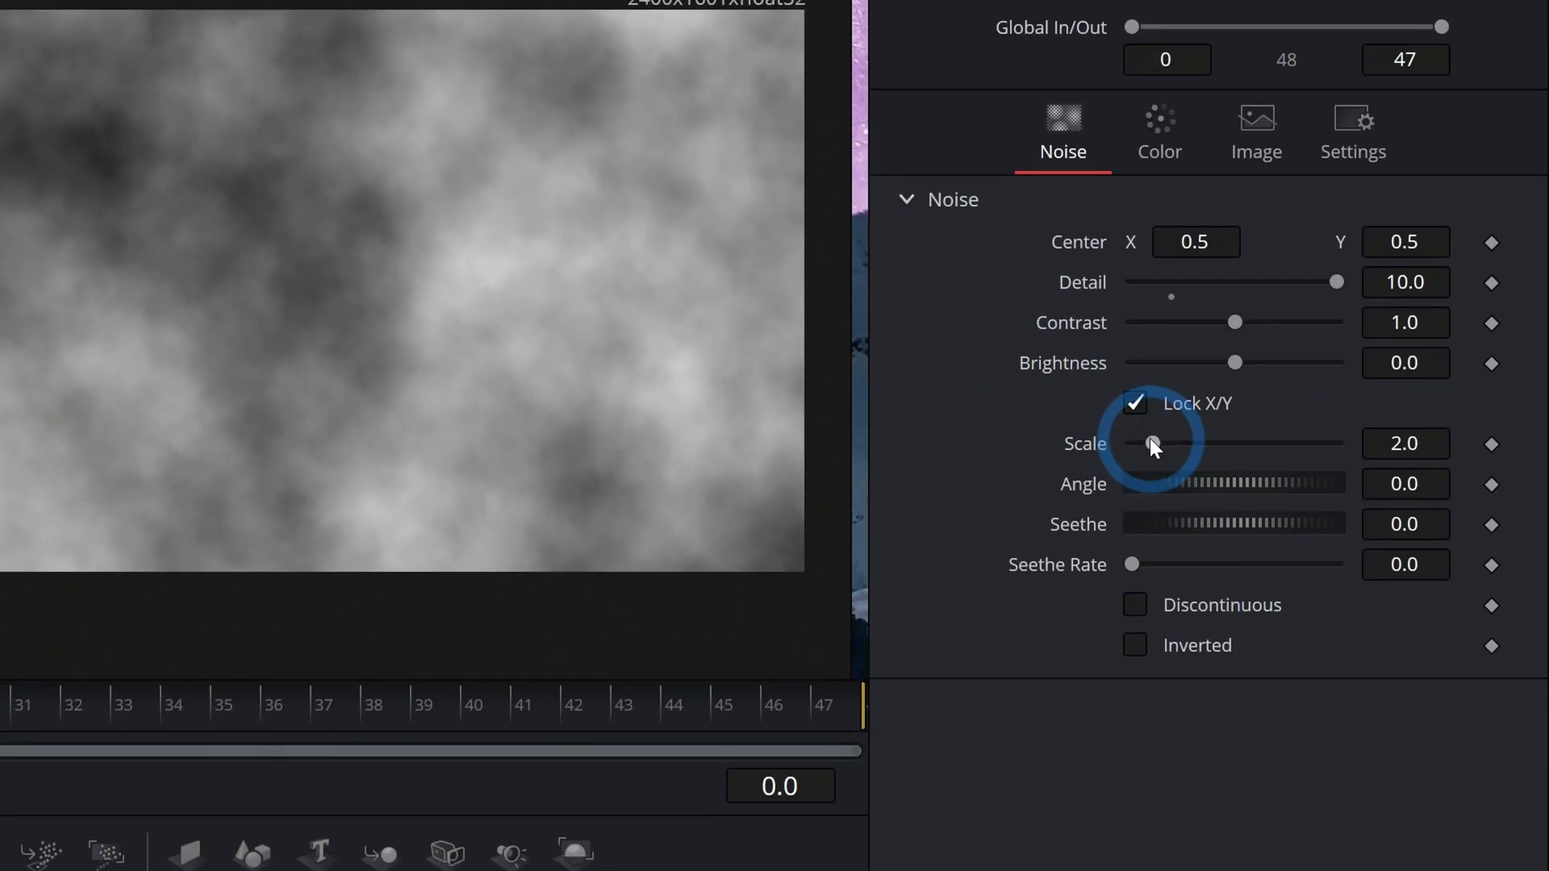
pyautogui.moveTo(1362, 619); pyautogui.dragTo(1447, 618)
pyautogui.moveTo(1237, 440); pyautogui.dragTo(1210, 439)
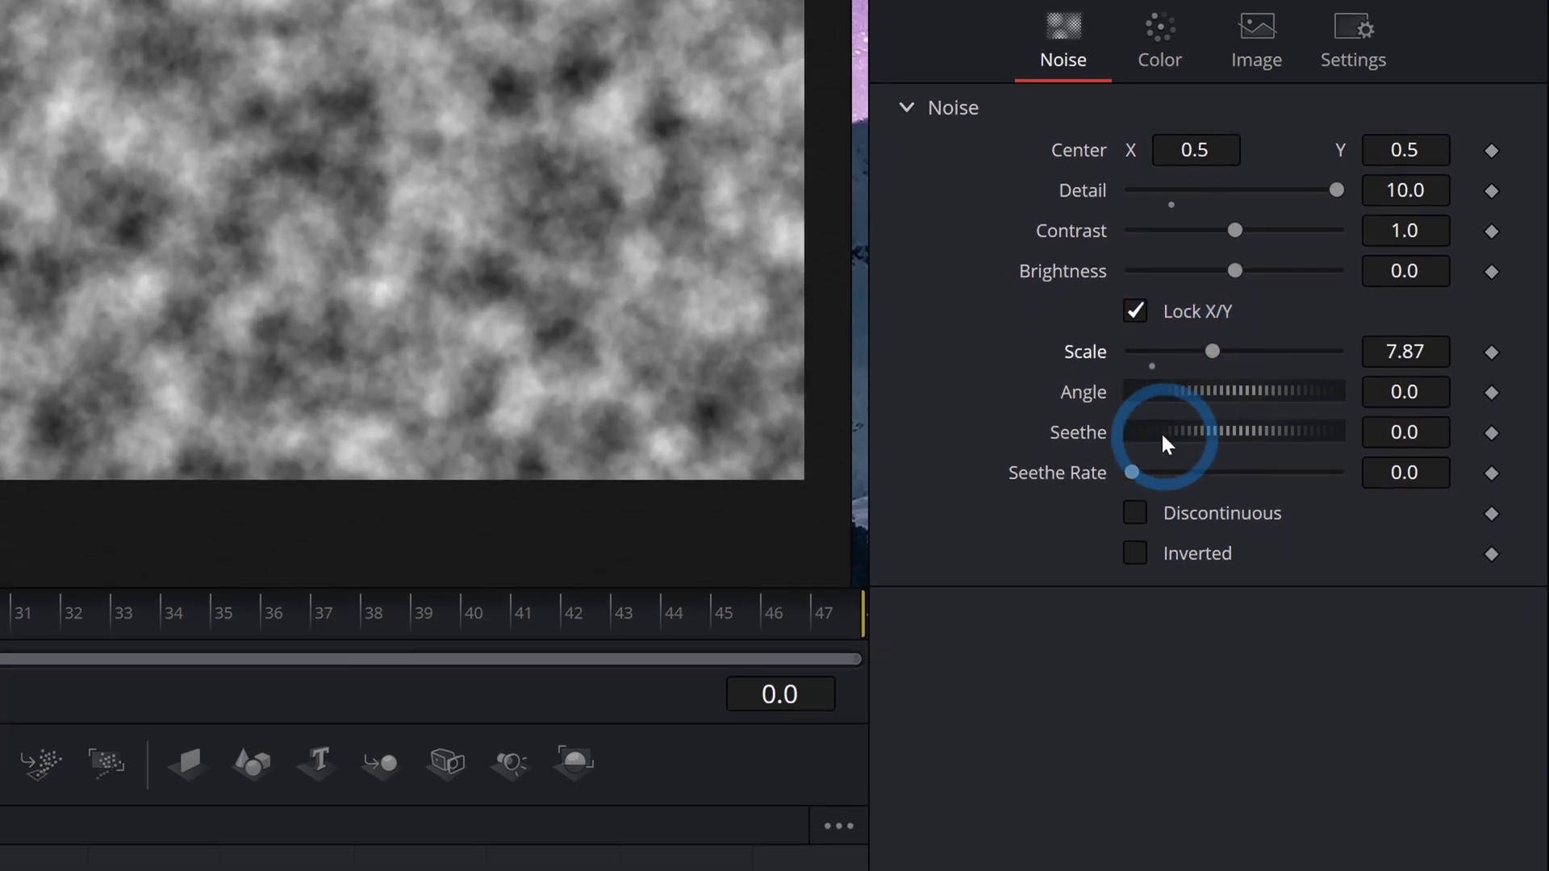
pyautogui.moveTo(1162, 521); pyautogui.dragTo(1220, 526)
pyautogui.moveTo(1218, 439); pyautogui.dragTo(1155, 459)
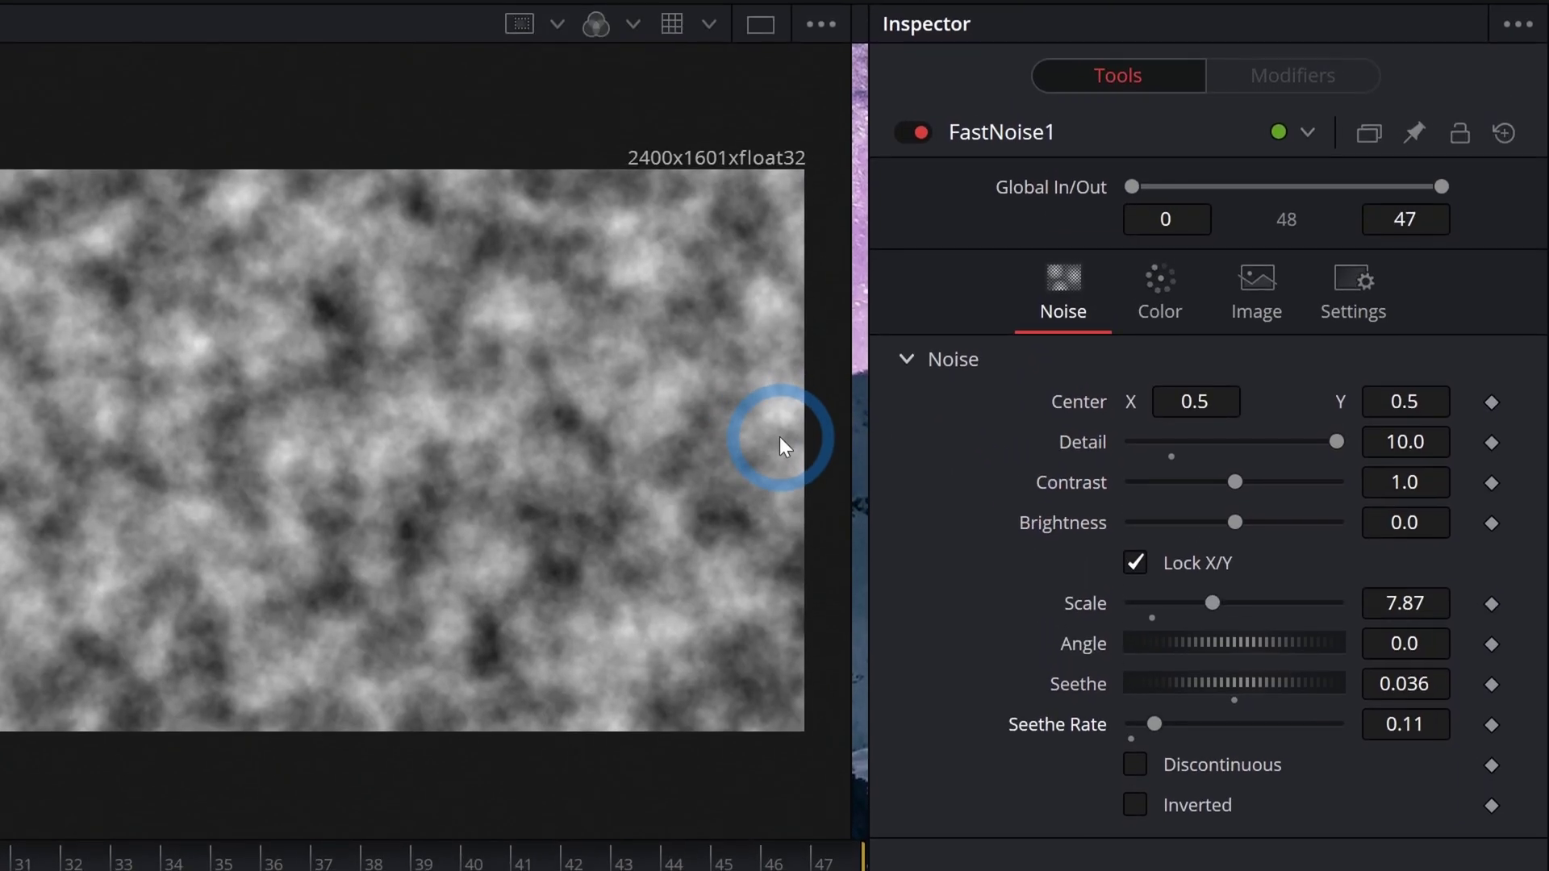
# Try tinting Color 1 of the noise red, and reset all FastNoise1 settings to their defaults.
pyautogui.click(1160, 292)
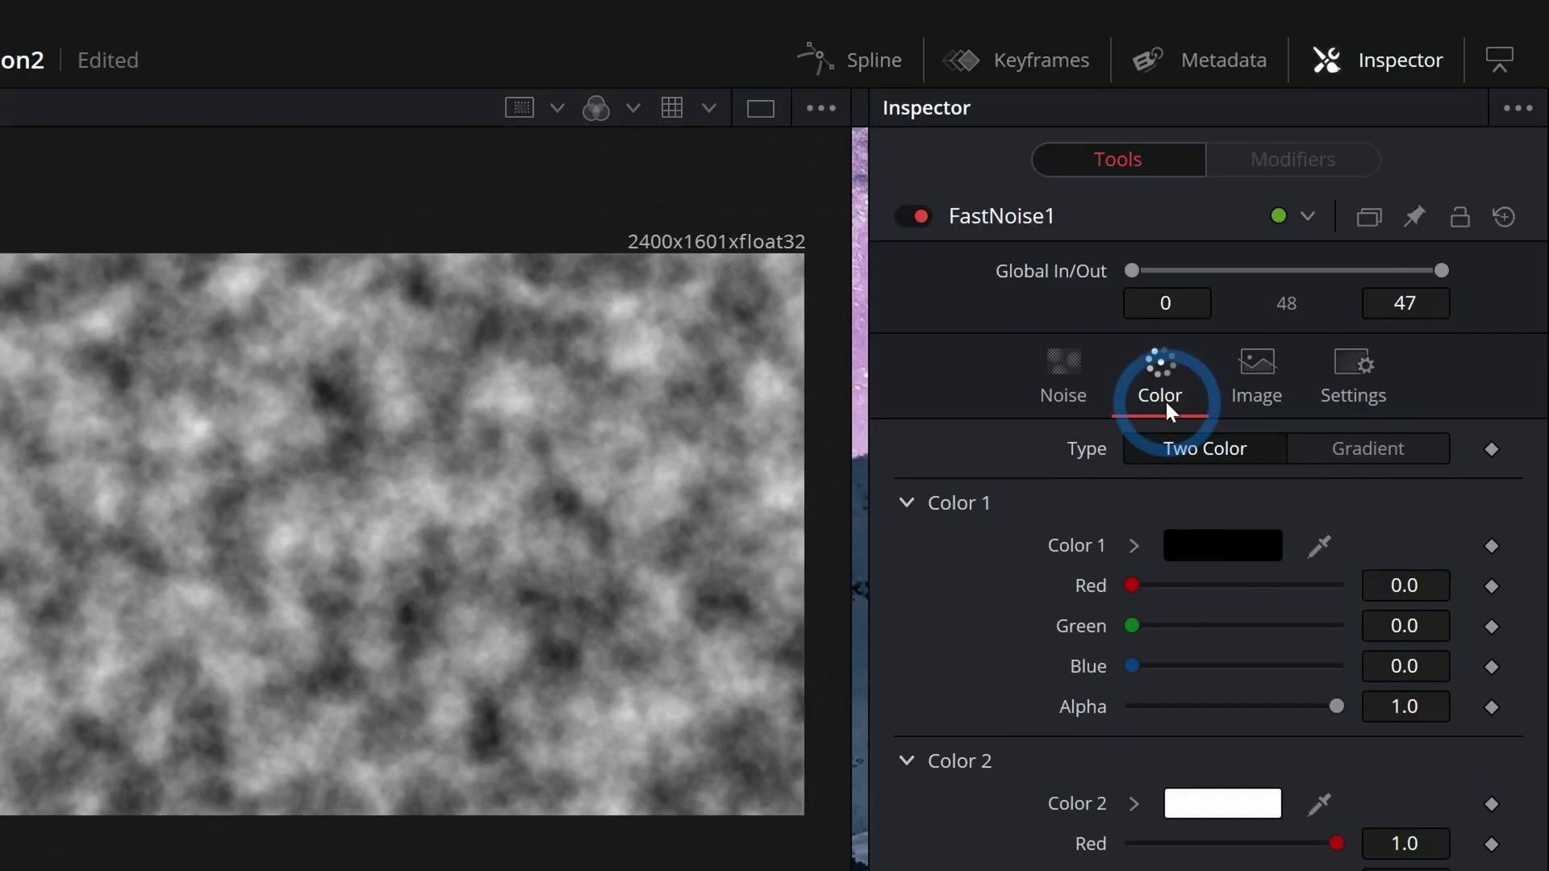
pyautogui.moveTo(1132, 502); pyautogui.dragTo(1174, 502)
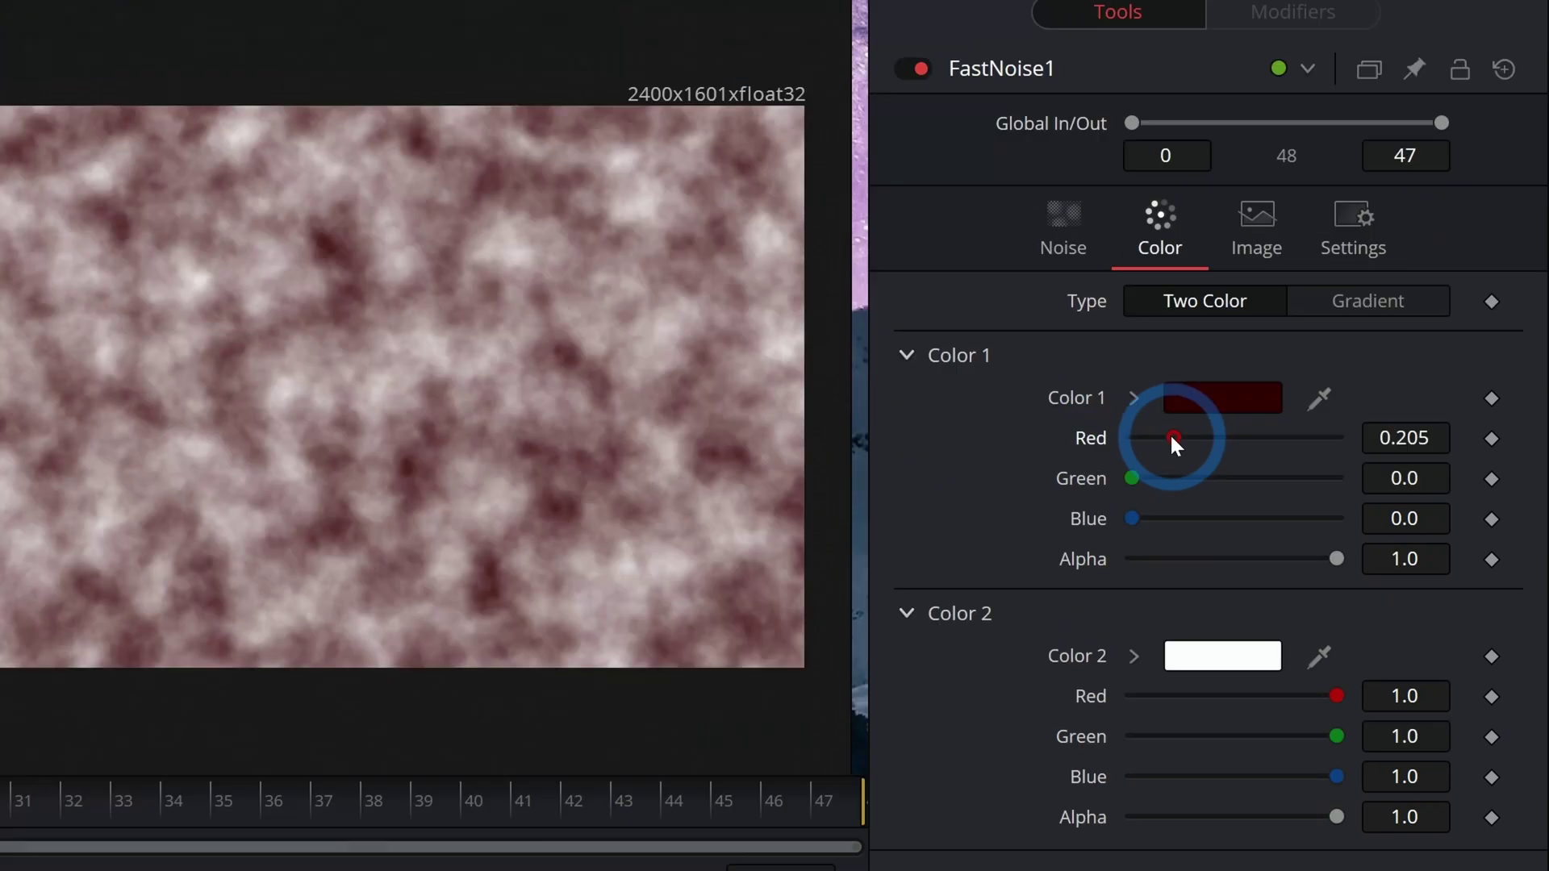
pyautogui.moveTo(1171, 438); pyautogui.dragTo(1194, 437)
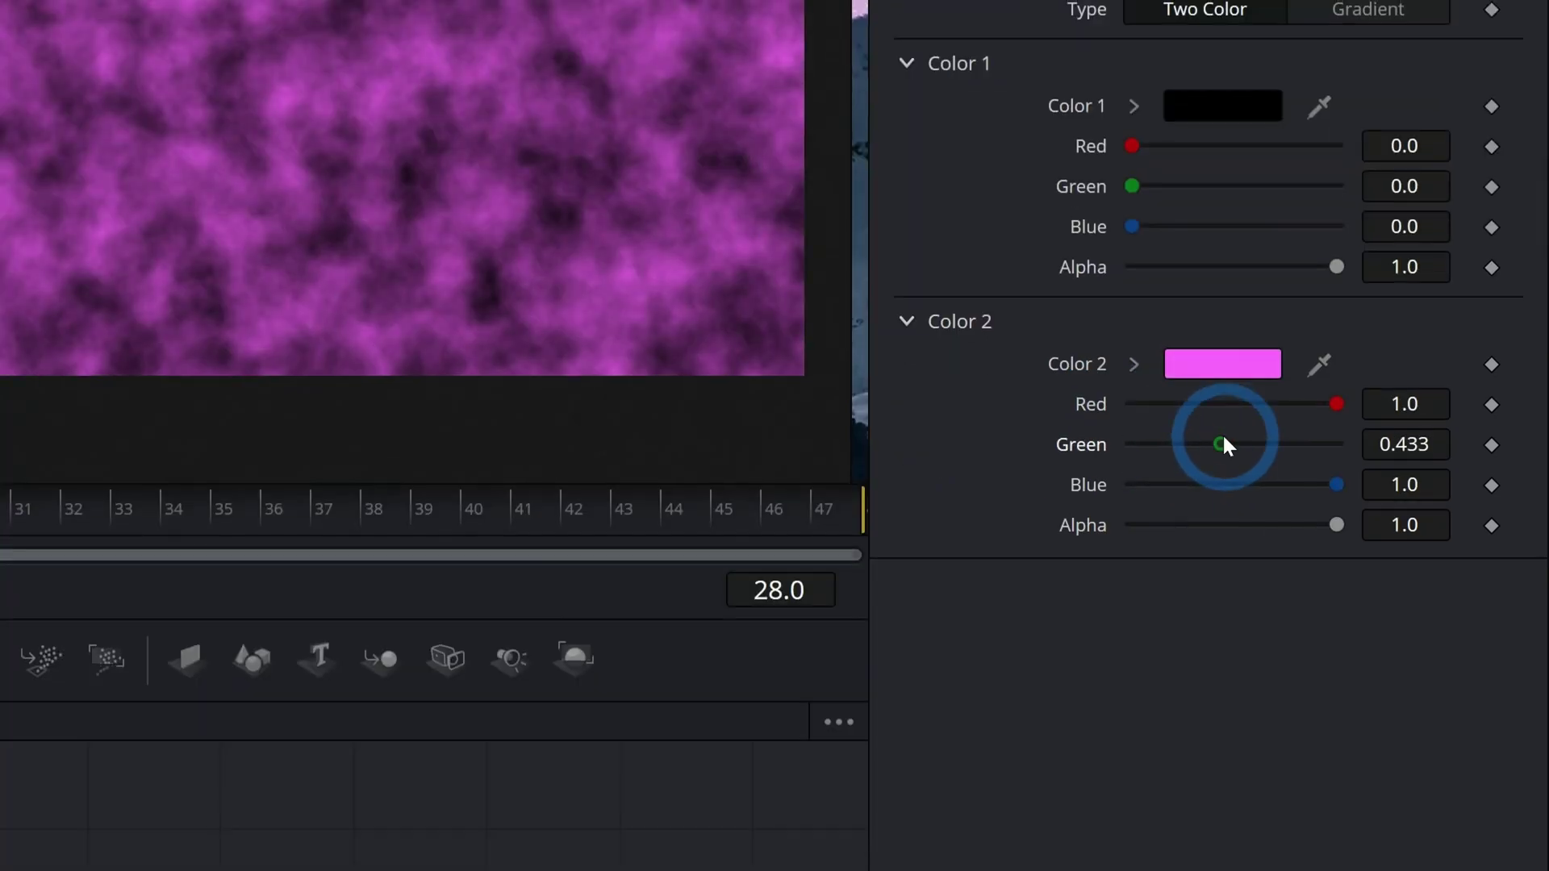
pyautogui.moveTo(1224, 437); pyautogui.dragTo(1225, 437)
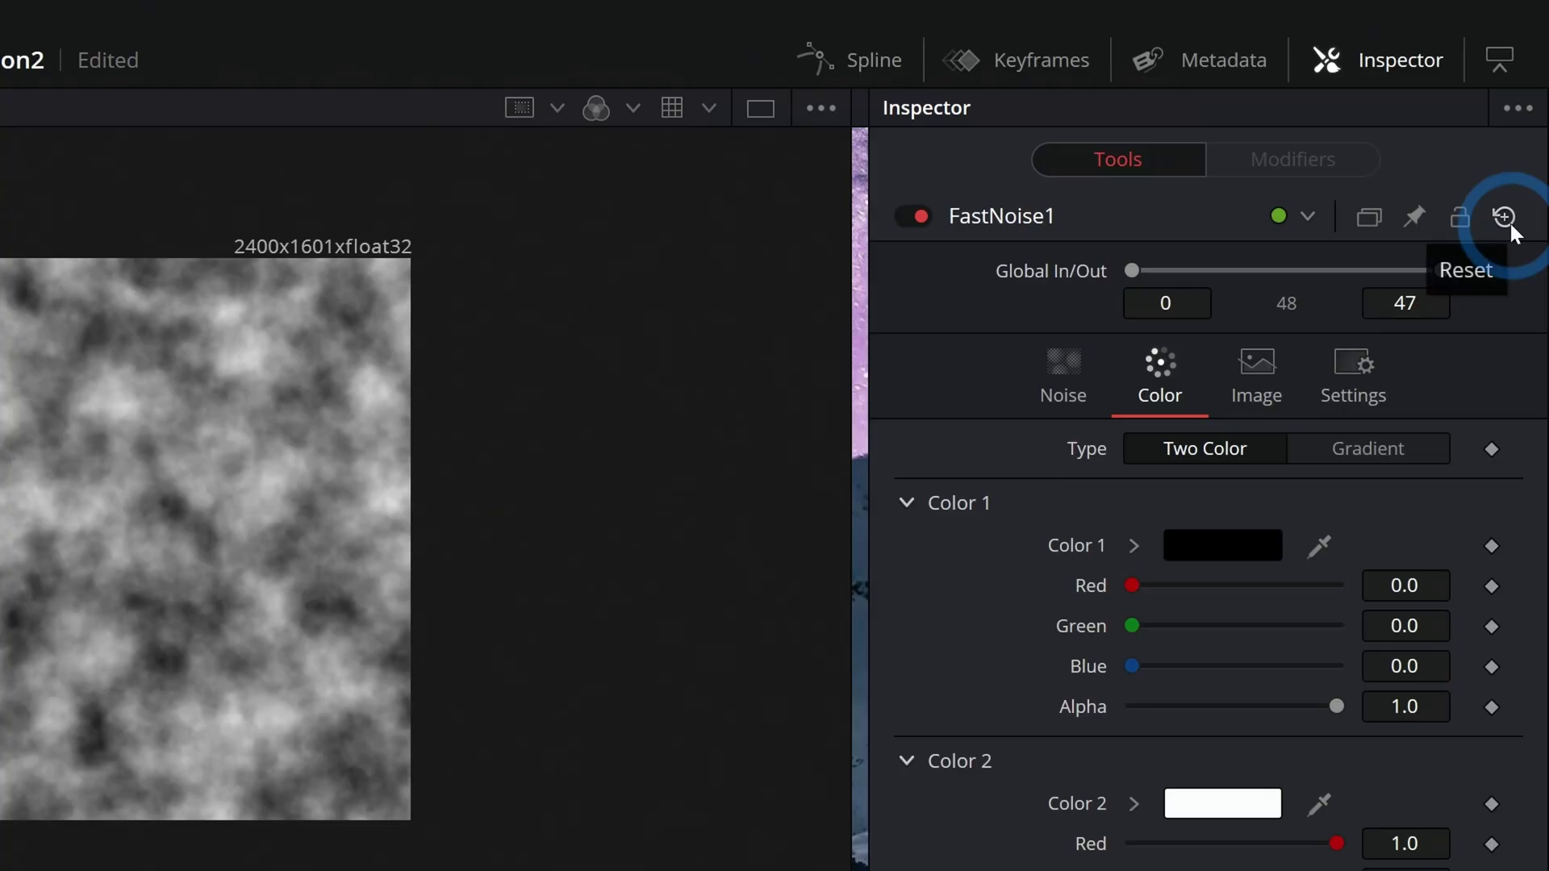
pyautogui.click(1526, 109)
# Merge FastNoise1 over the MediaIn1 footage and enlarge the MediaOut1 viewer.
pyautogui.moveTo(855, 332); pyautogui.dragTo(3, 394)
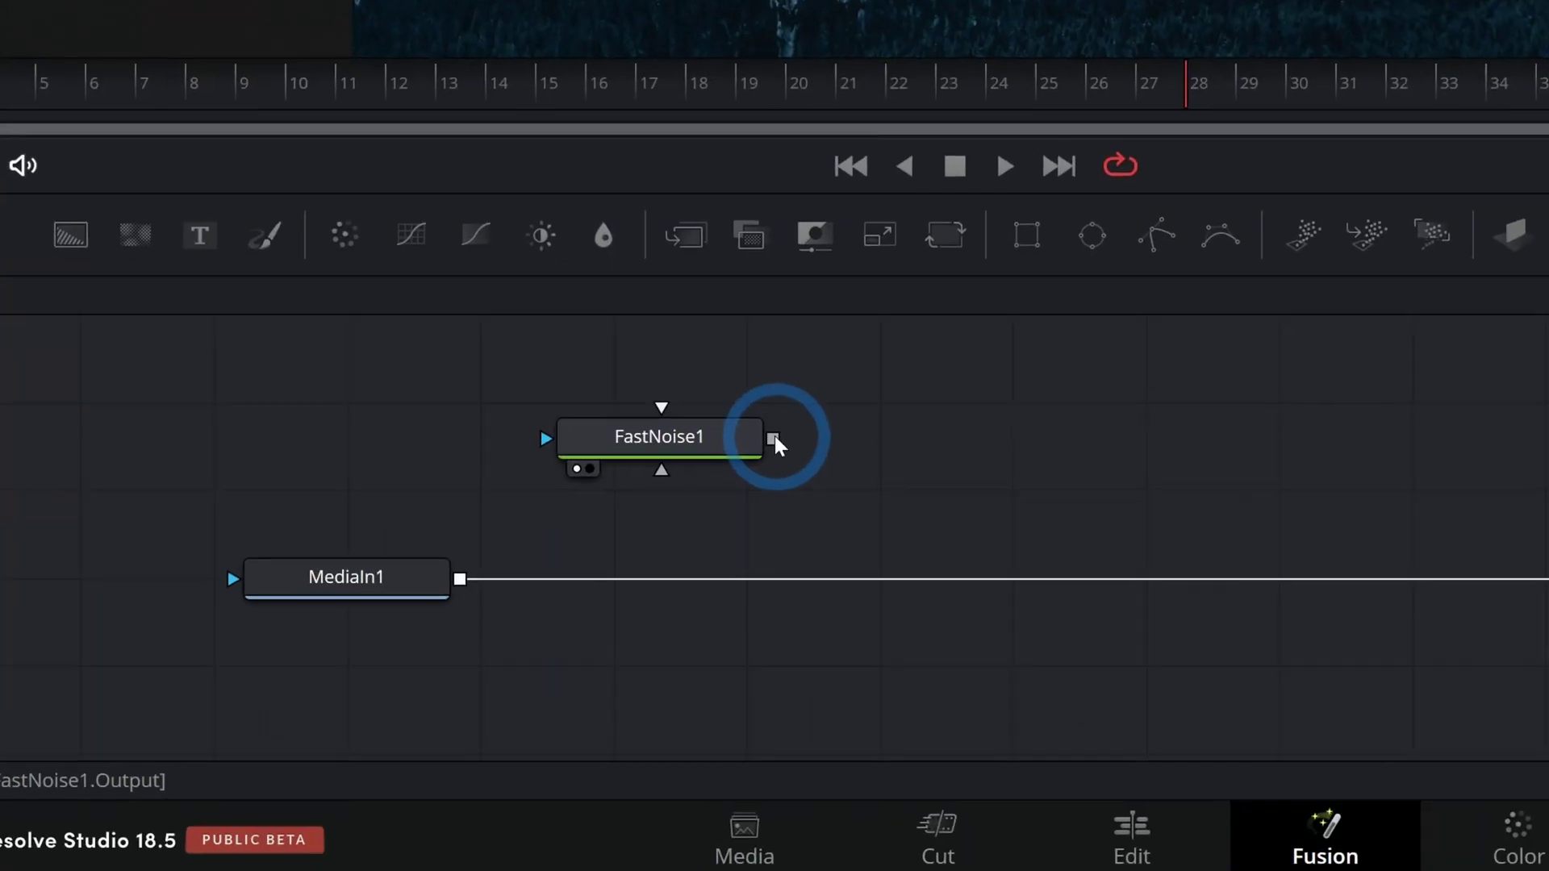
pyautogui.moveTo(774, 436); pyautogui.dragTo(466, 579)
pyautogui.moveTo(689, 575); pyautogui.dragTo(708, 671)
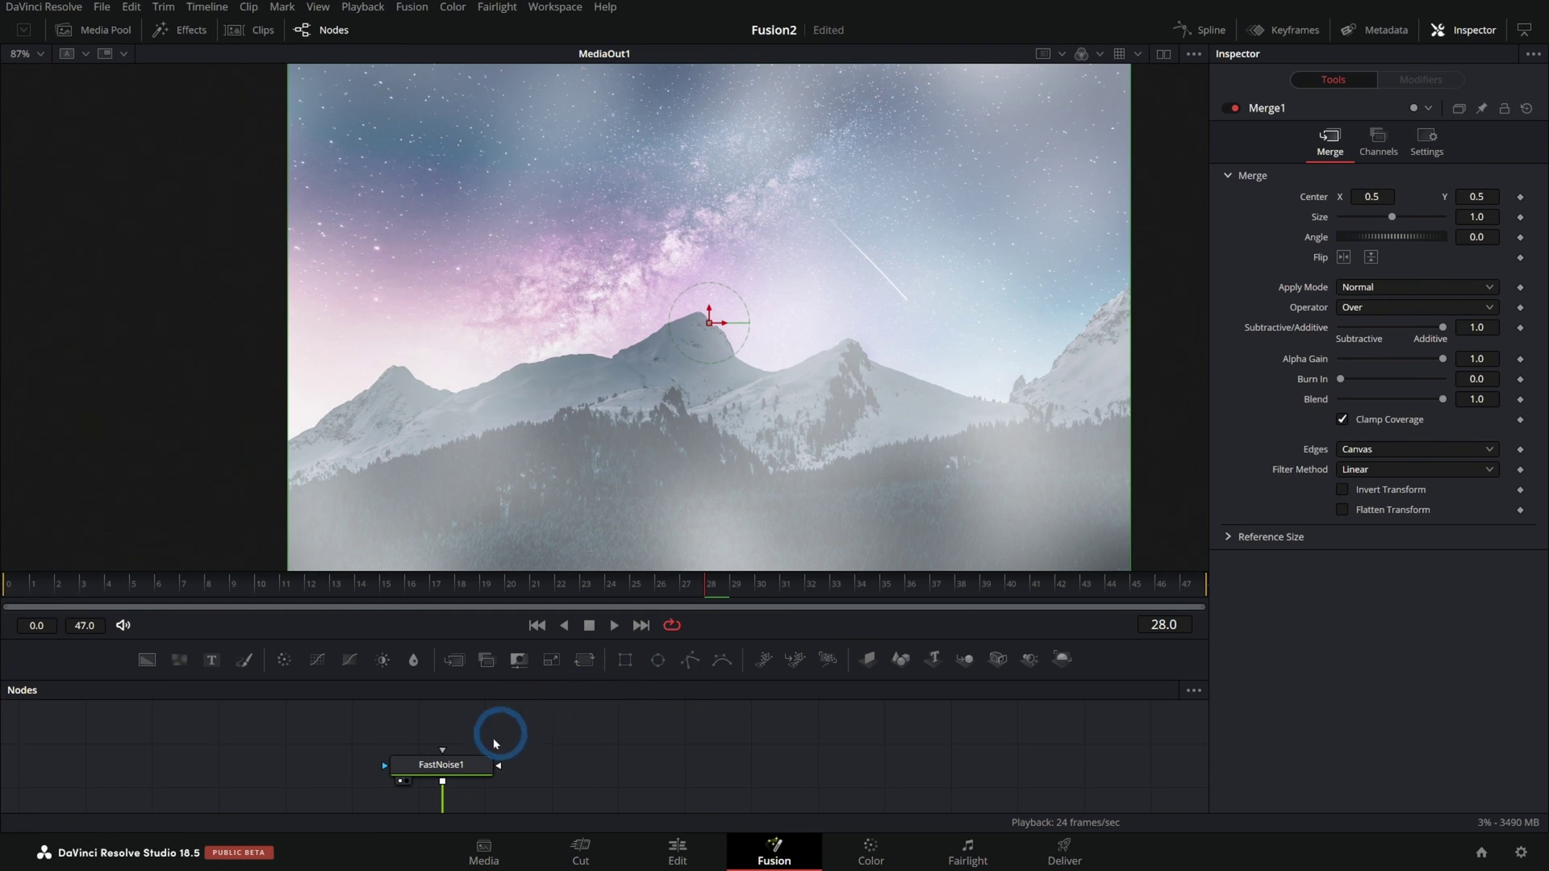
# Turn the noise into fog by setting FastNoise1's detail to 10.0 and scale to 0.79.
pyautogui.click(436, 765)
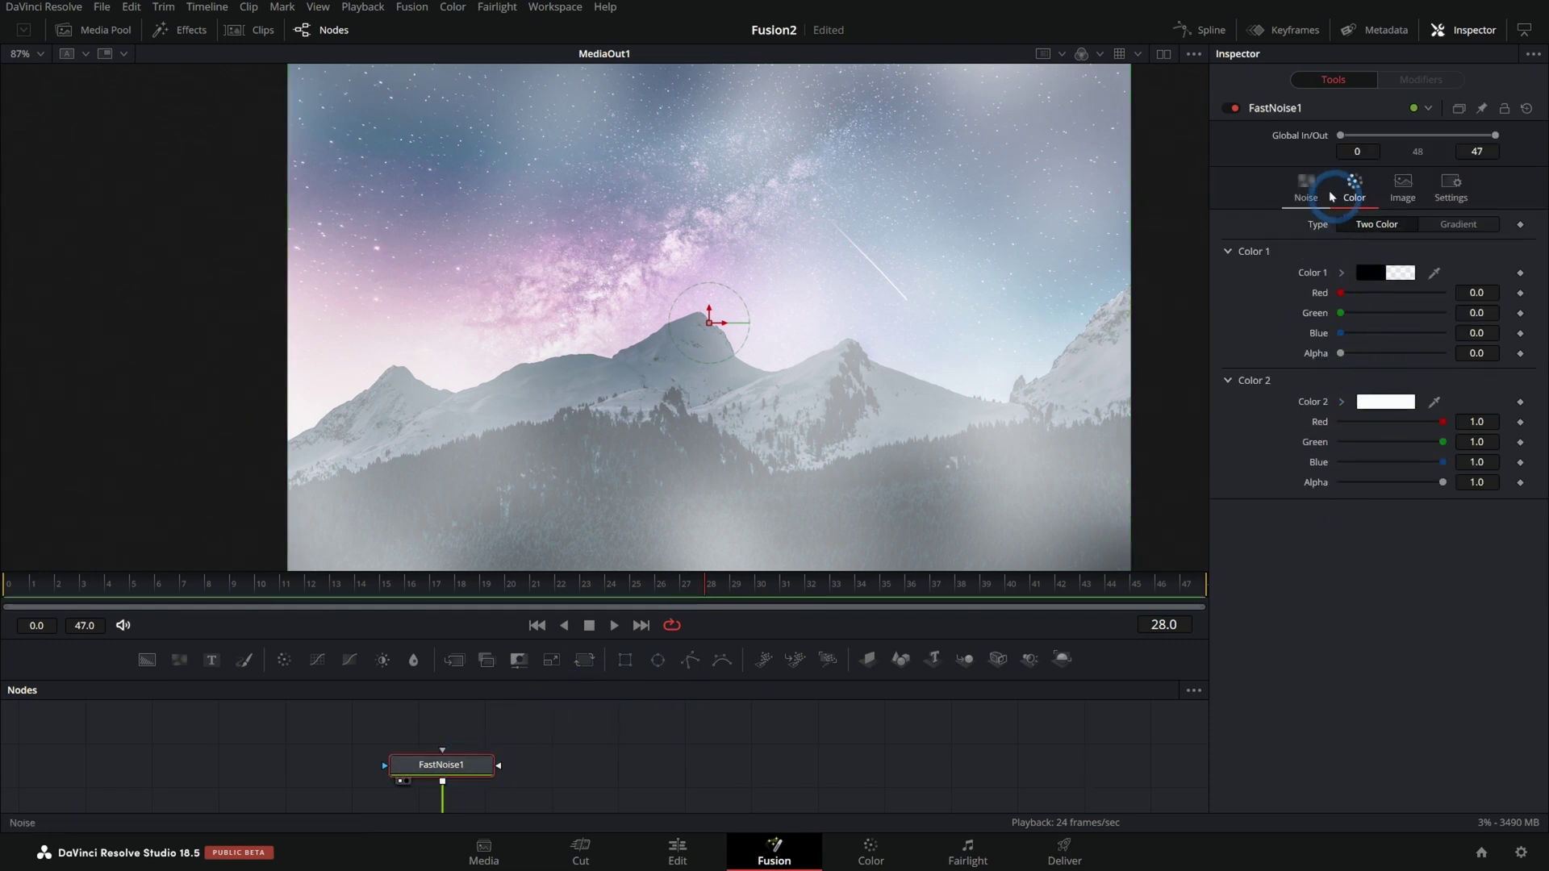
pyautogui.click(1306, 184)
pyautogui.moveTo(1423, 264); pyautogui.dragTo(1446, 264)
pyautogui.moveTo(1351, 344); pyautogui.dragTo(1344, 344)
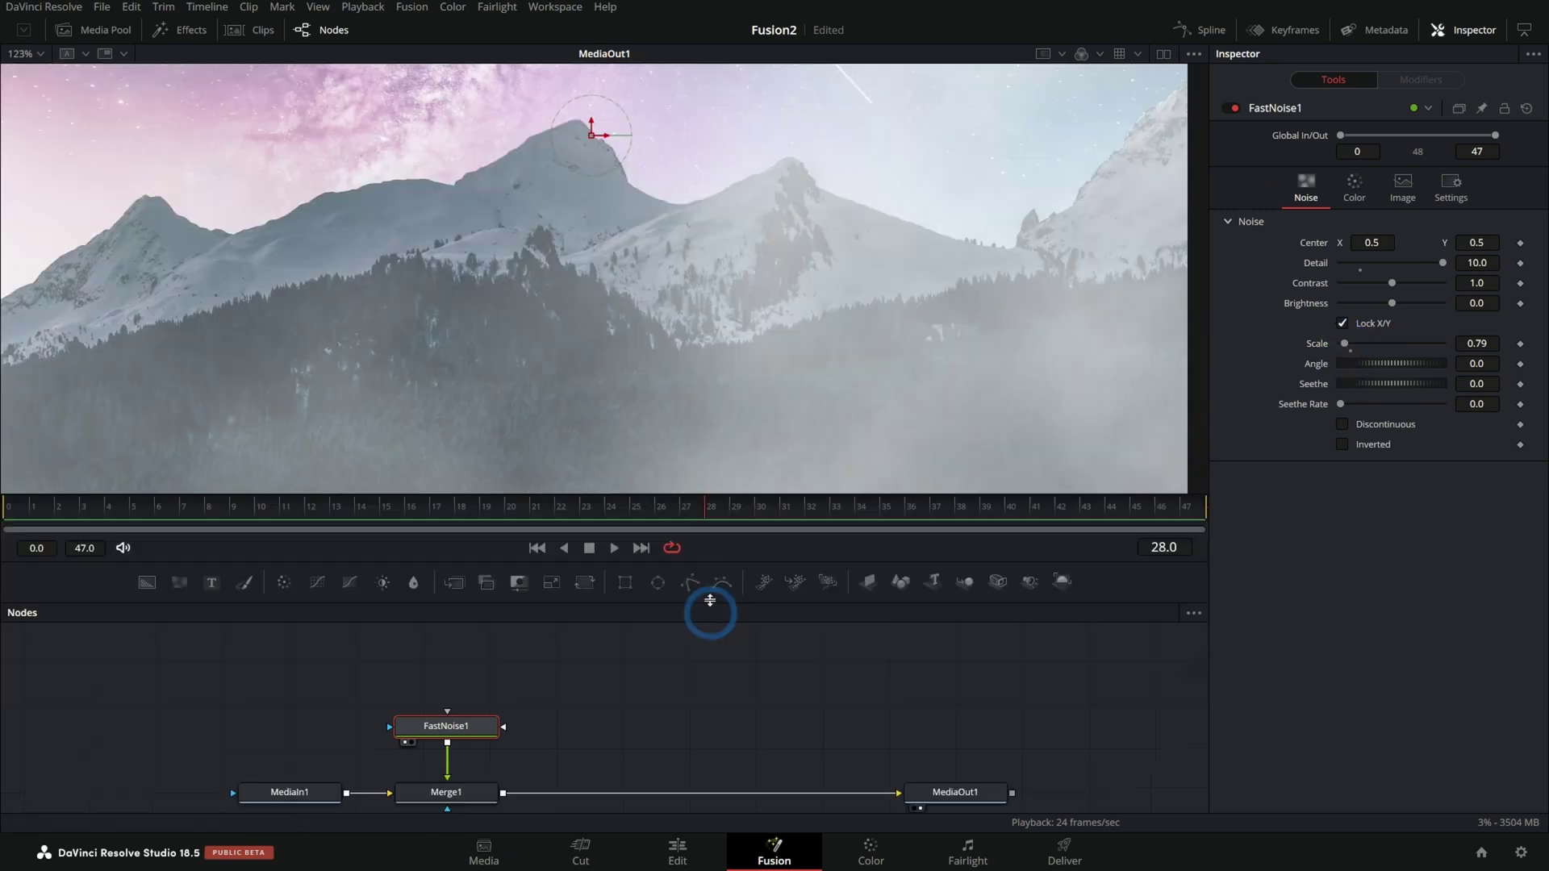
# Mask FastNoise1 with a polygon around the forest below the peaks, using a soft edge of 0.1827.
pyautogui.click(693, 582)
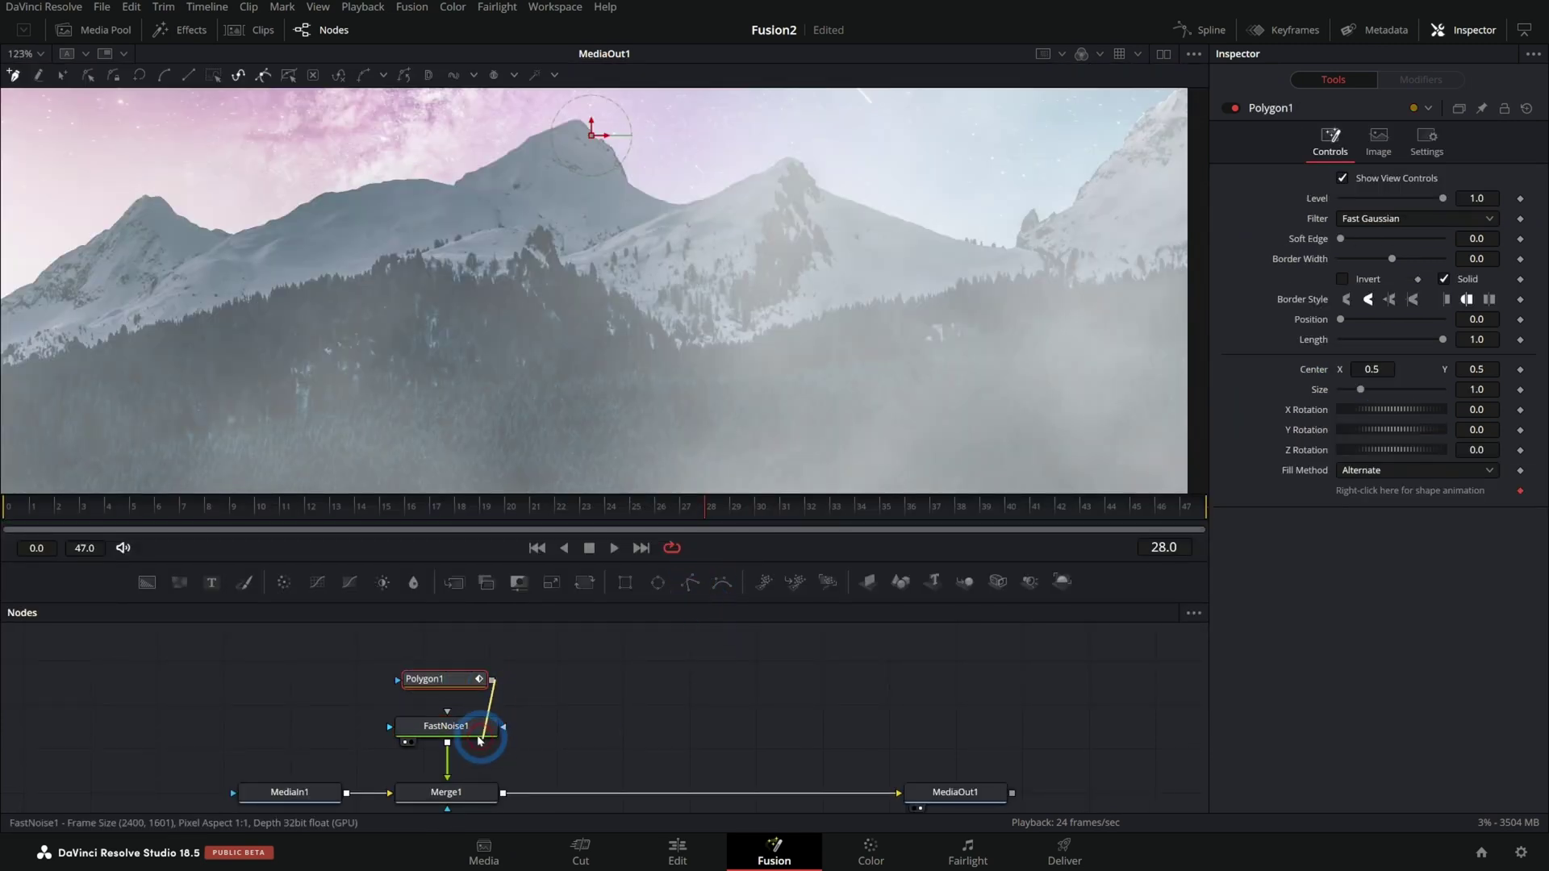
pyautogui.moveTo(1341, 239); pyautogui.dragTo(1434, 240)
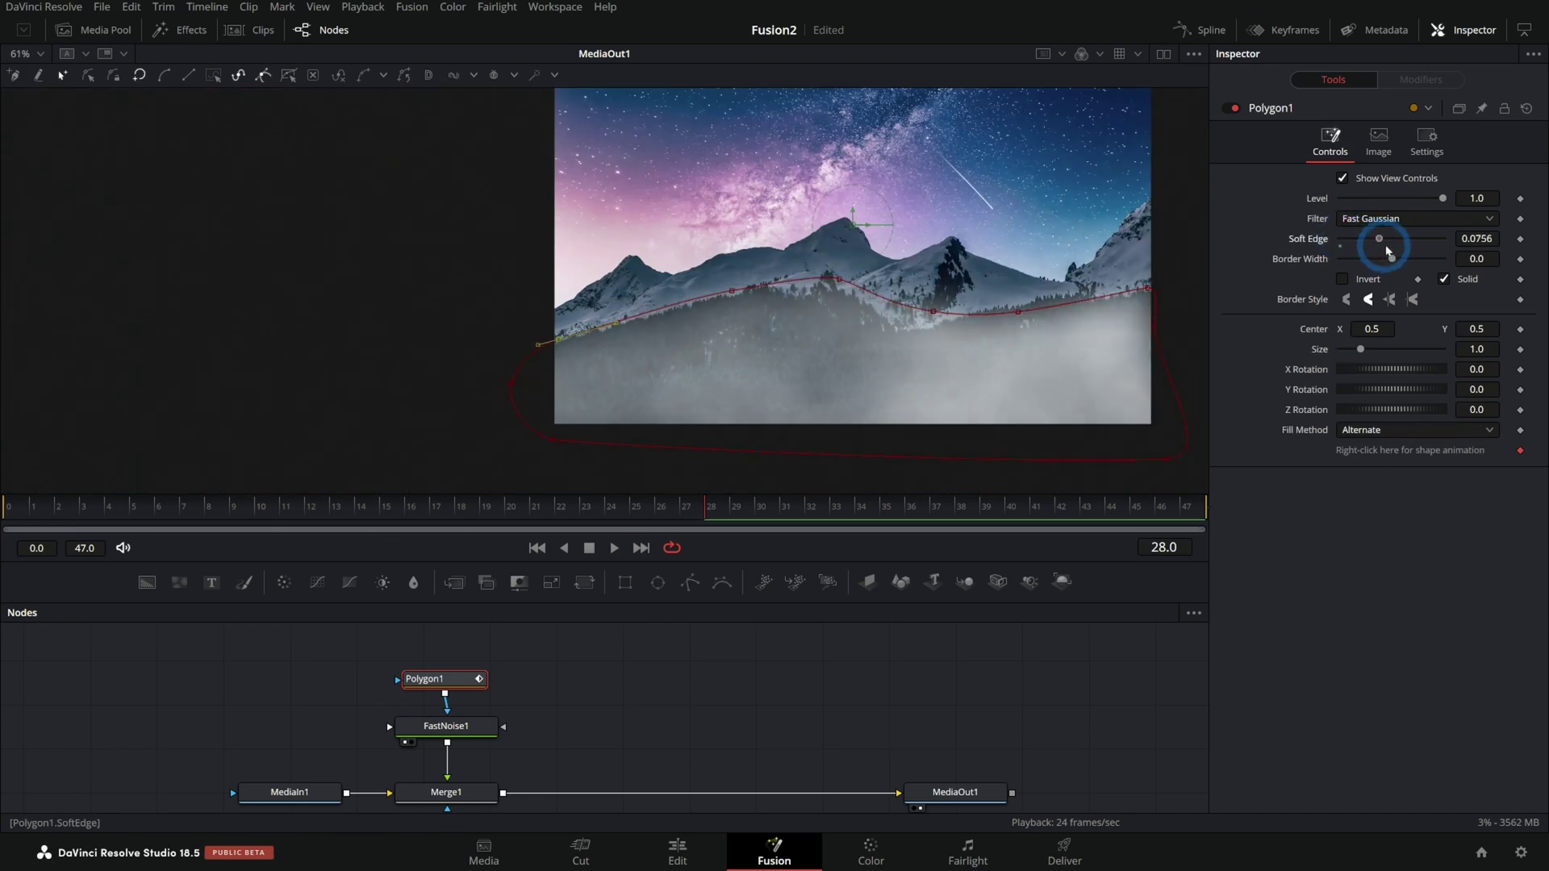
pyautogui.scroll(3, 789, 383)
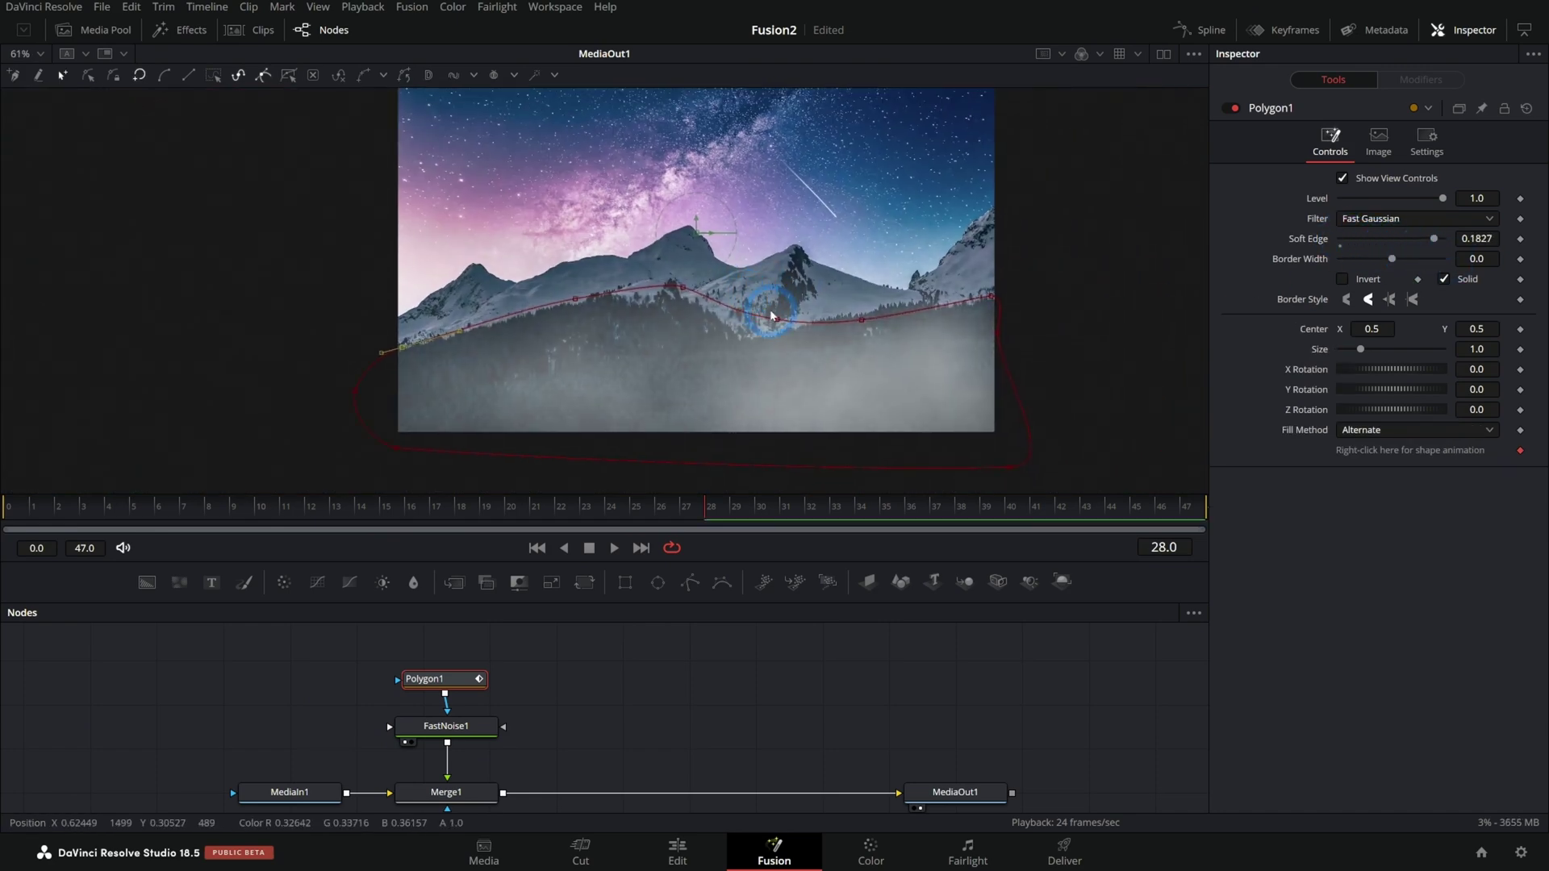
pyautogui.click(952, 792)
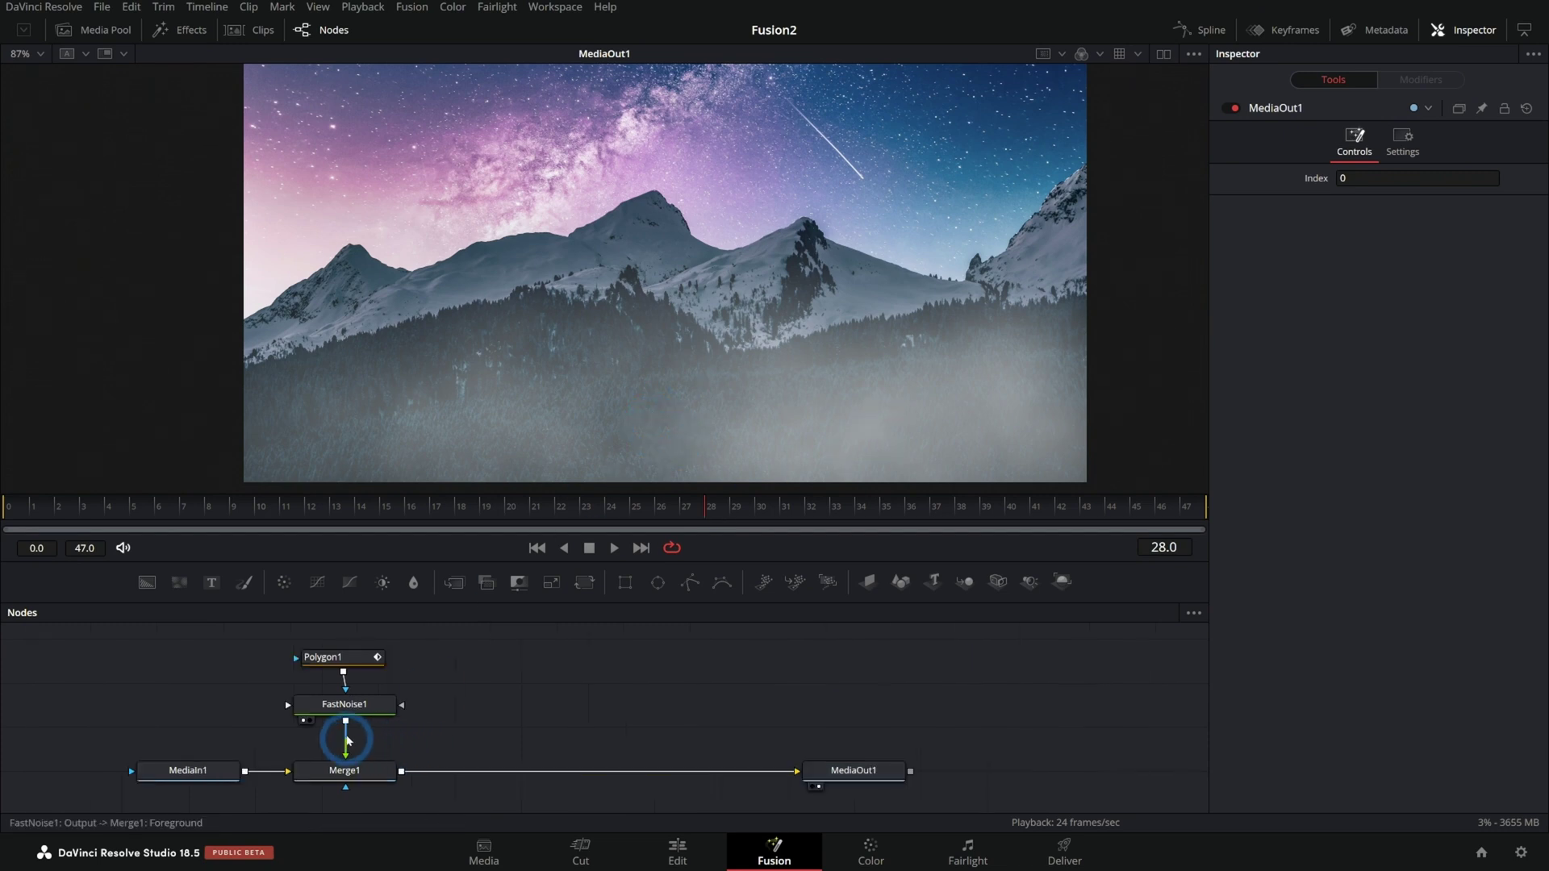
# Delete the polygon mask from FastNoise1 and reset the noise to its defaults, with detail at 10.0.
pyautogui.click(366, 708)
pyautogui.press('2')
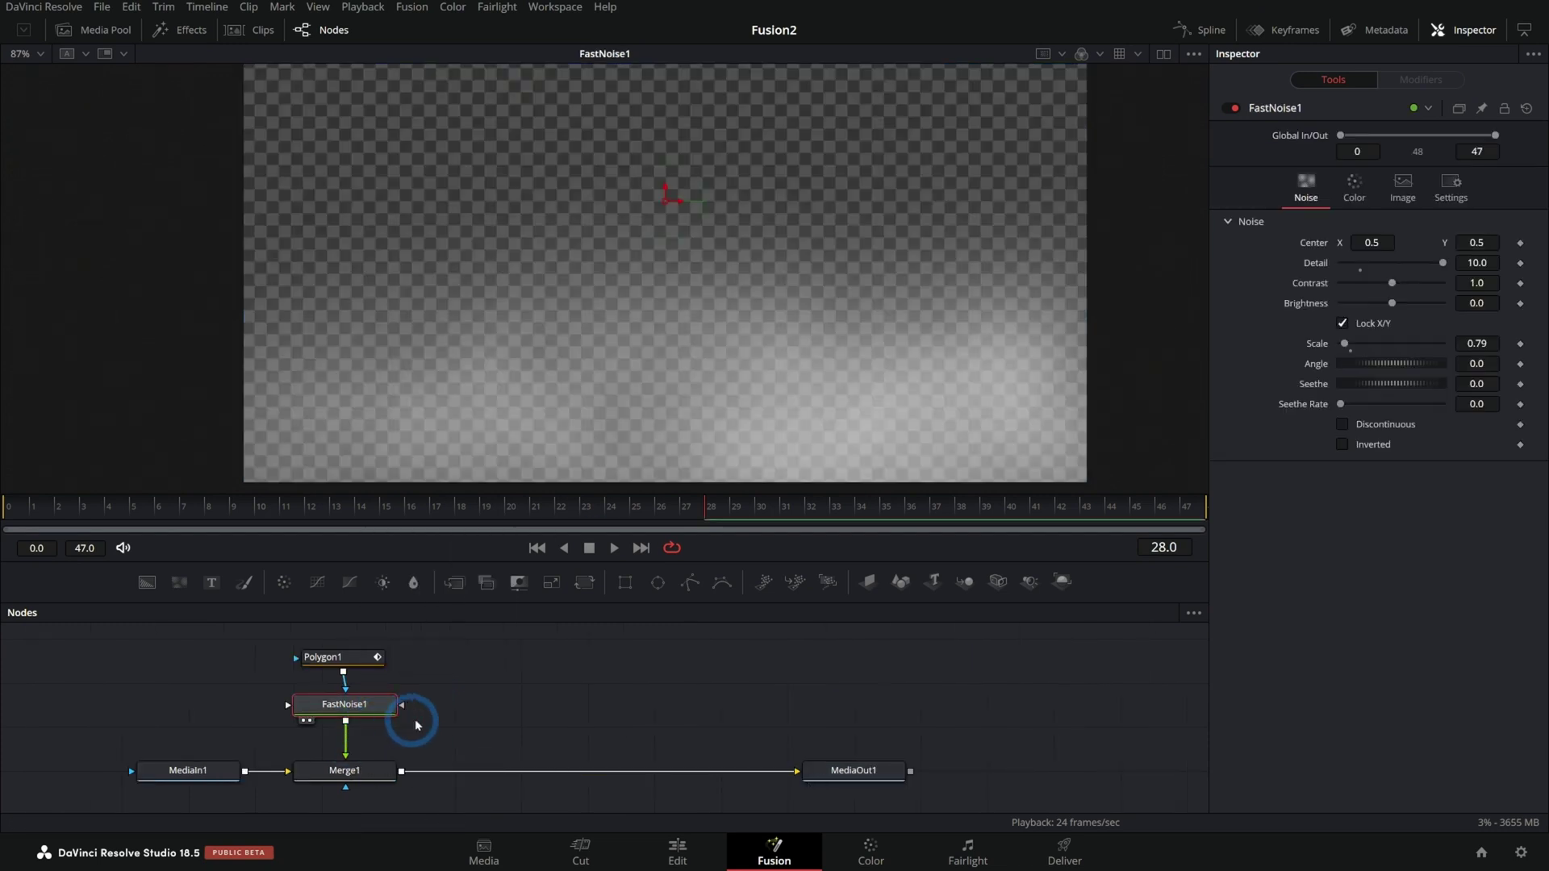
pyautogui.moveTo(413, 686); pyautogui.dragTo(290, 646)
pyautogui.press('Delete')
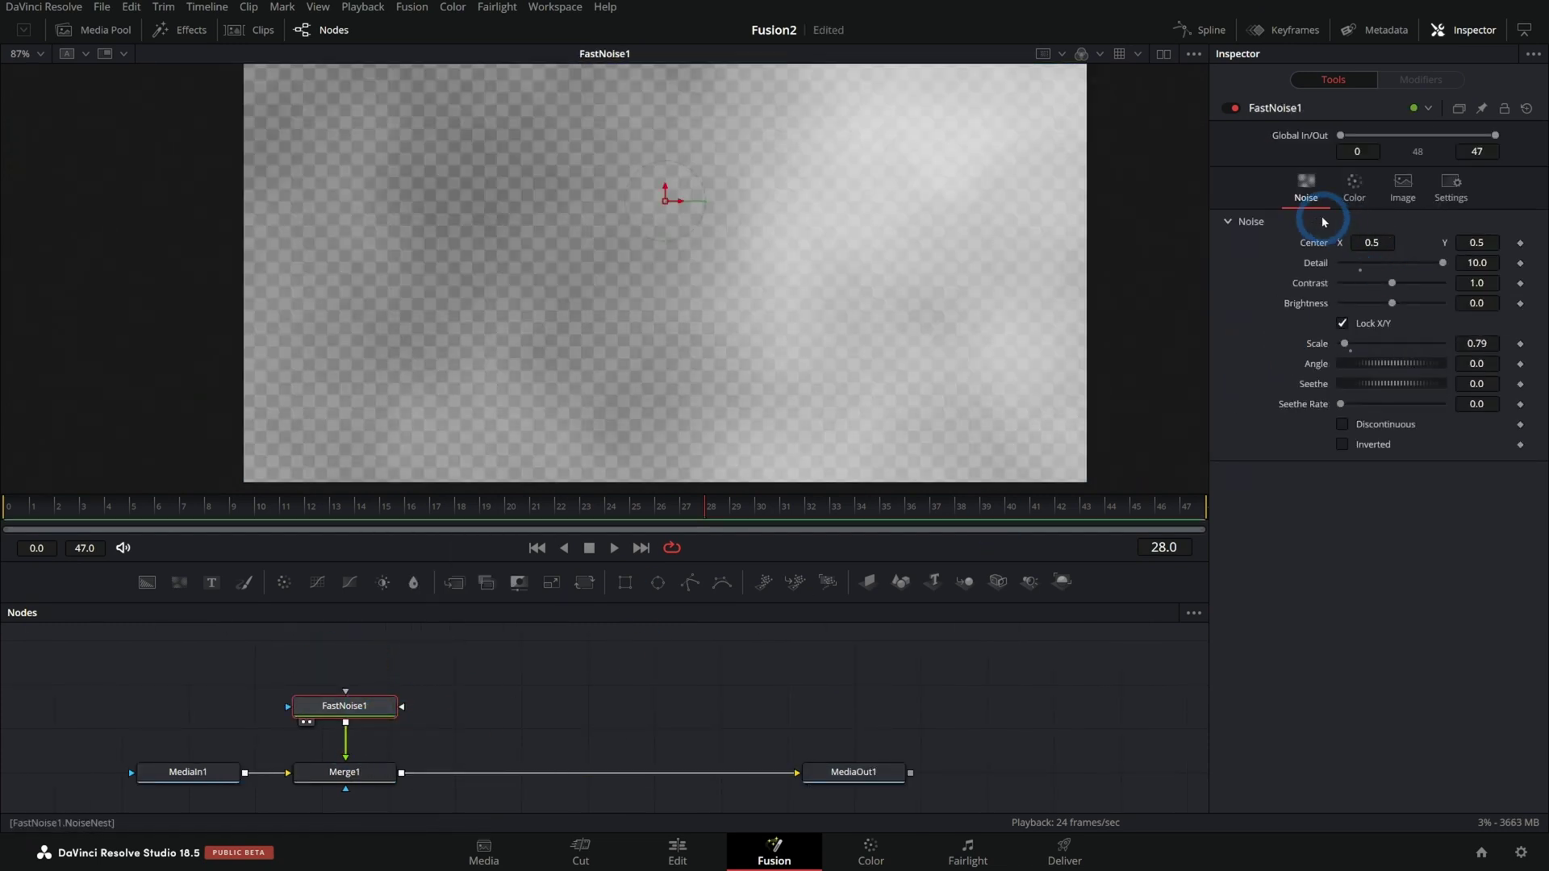
pyautogui.click(1527, 108)
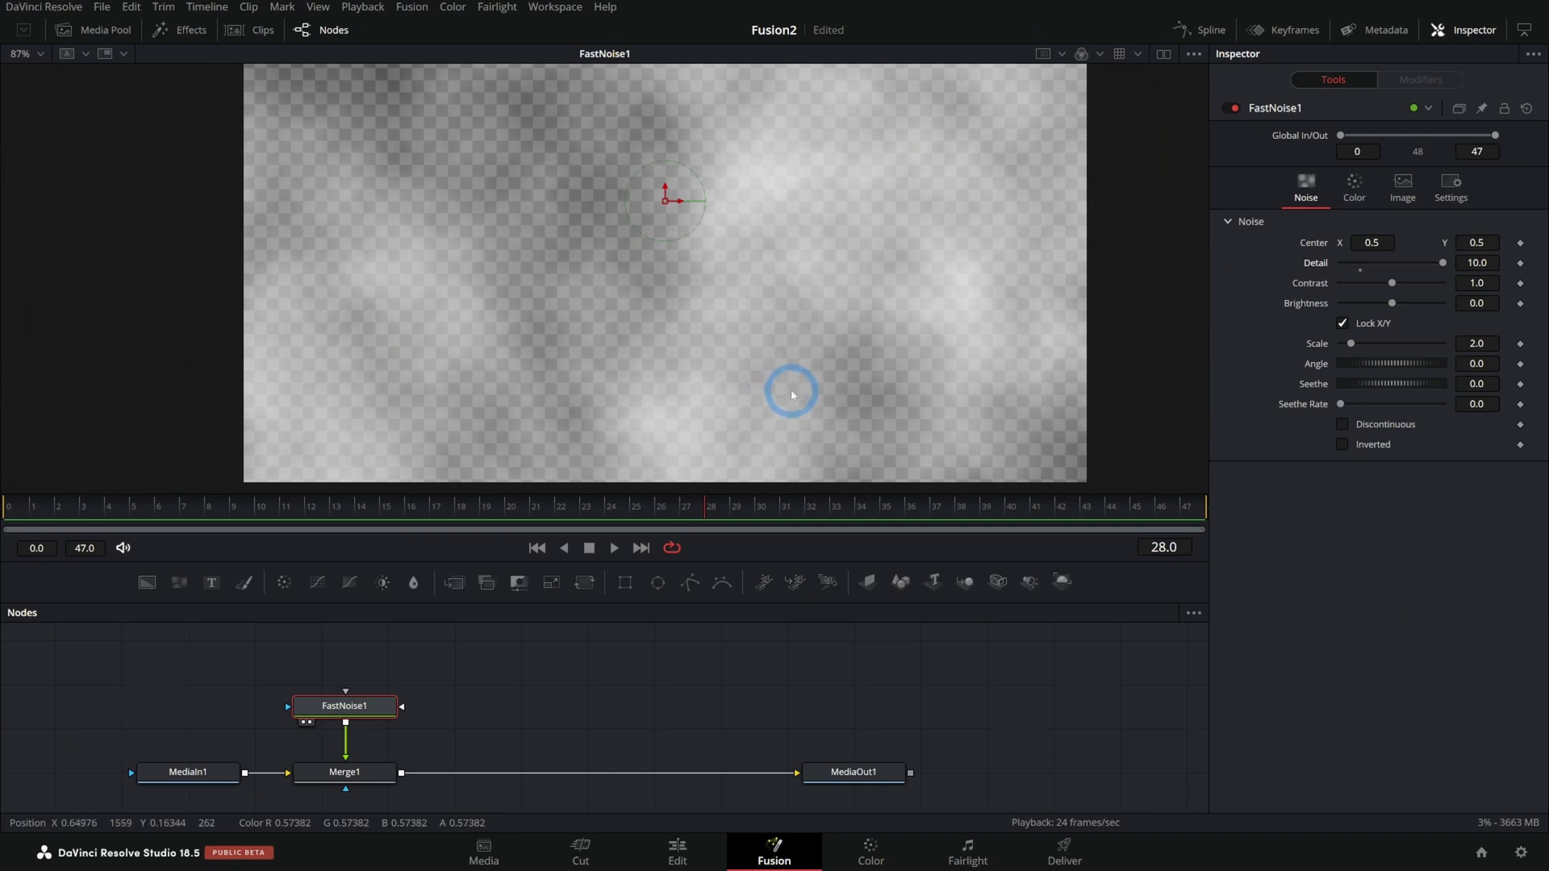
# Disconnect FastNoise1 from Merge1 and merge in a white text node reading MOUNTAINS in League Gothic, size 0.3189.
pyautogui.click(346, 746)
pyautogui.moveTo(374, 711); pyautogui.dragTo(651, 687)
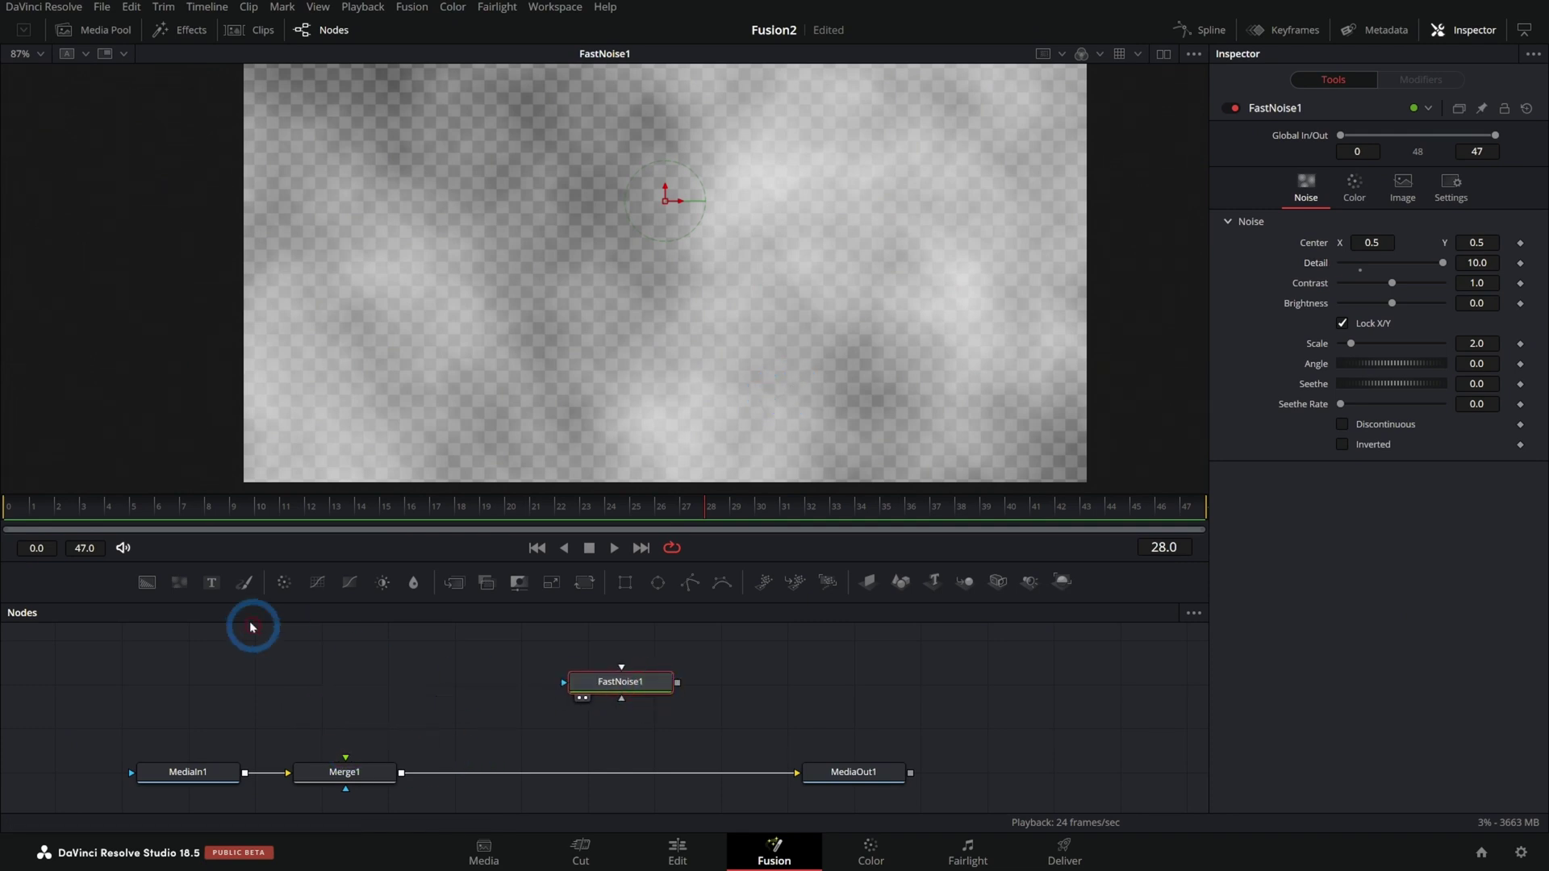
pyautogui.click(828, 772)
pyautogui.moveTo(211, 581); pyautogui.dragTo(355, 767)
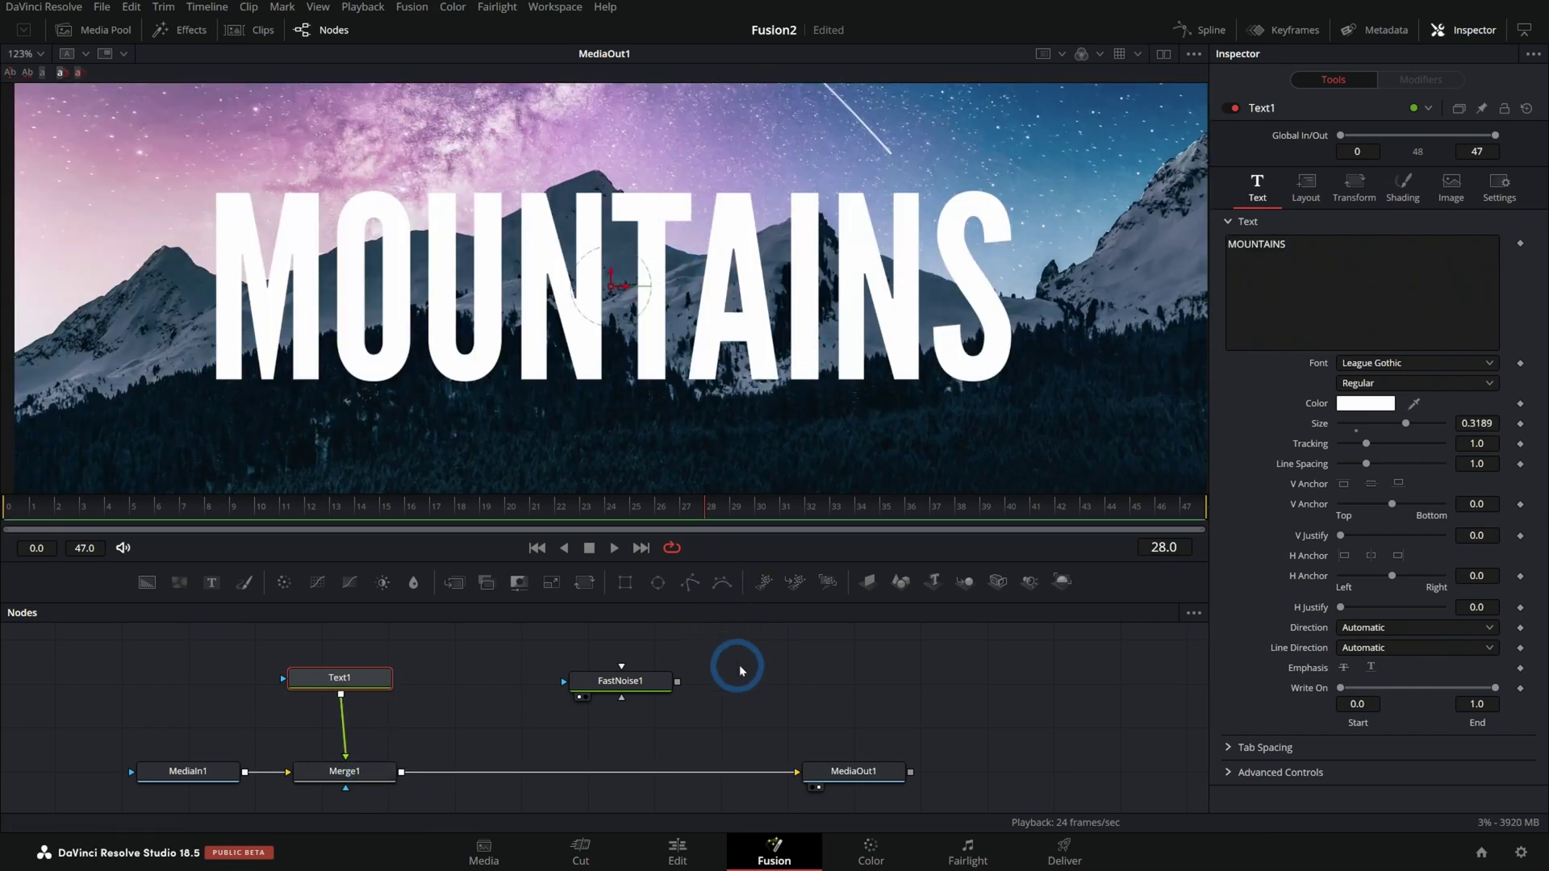
# Connect FastNoise1 as Merge1's effect mask and set its scale to 4.72, contrast to 2.97 and seethe to 0.138.
pyautogui.moveTo(660, 686); pyautogui.dragTo(461, 709)
pyautogui.moveTo(1351, 345)
pyautogui.mouseDown()
pyautogui.moveTo(1384, 348)
pyautogui.moveTo(1364, 344)
pyautogui.mouseUp()
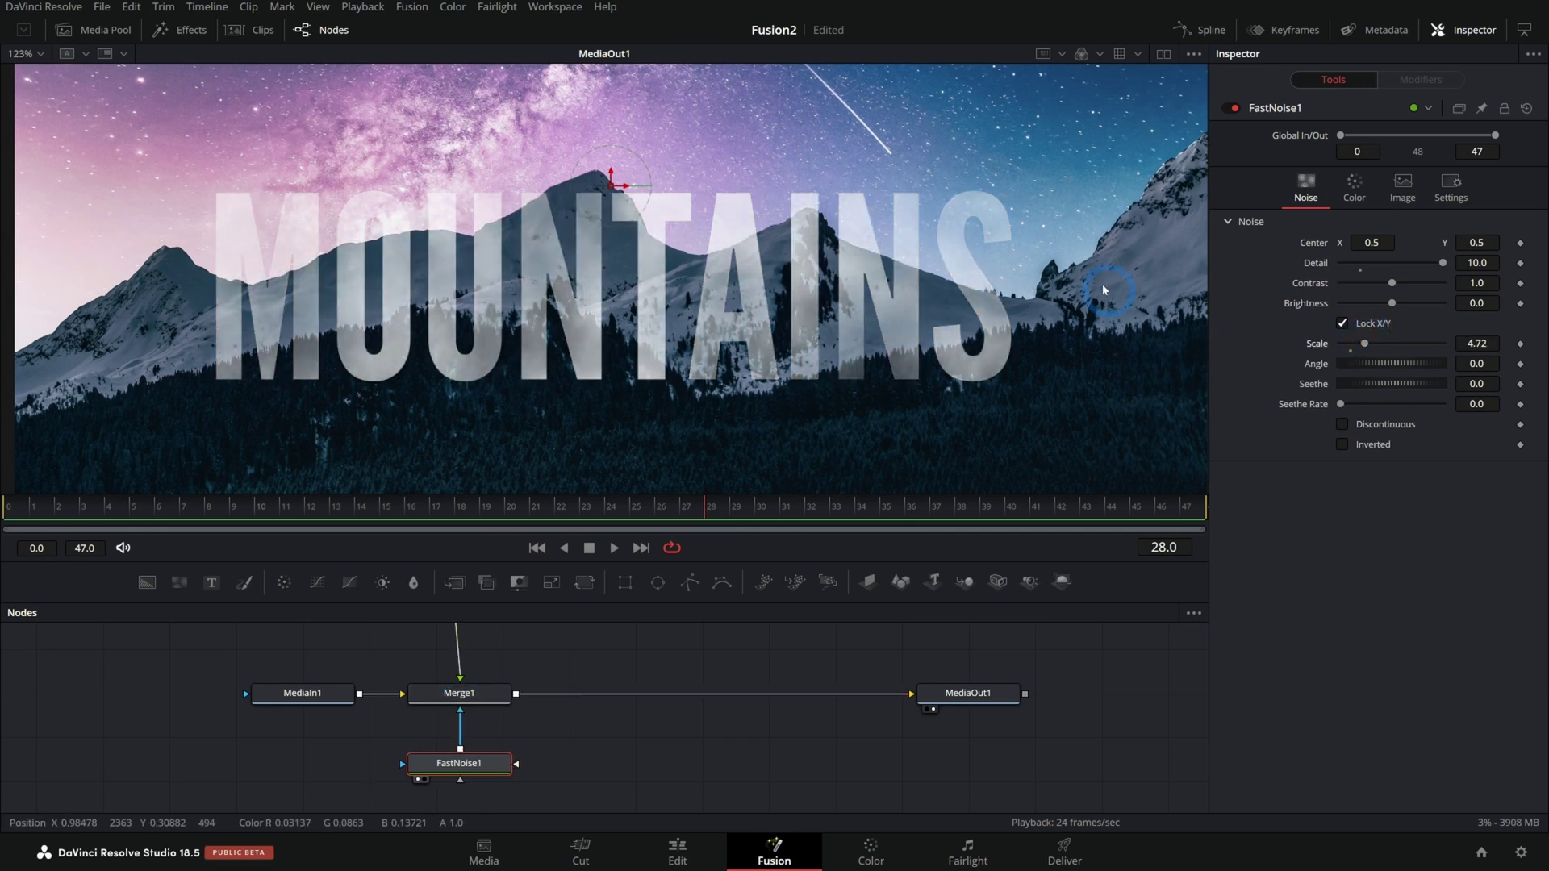
pyautogui.click(1393, 284)
pyautogui.moveTo(1393, 284); pyautogui.dragTo(1417, 285)
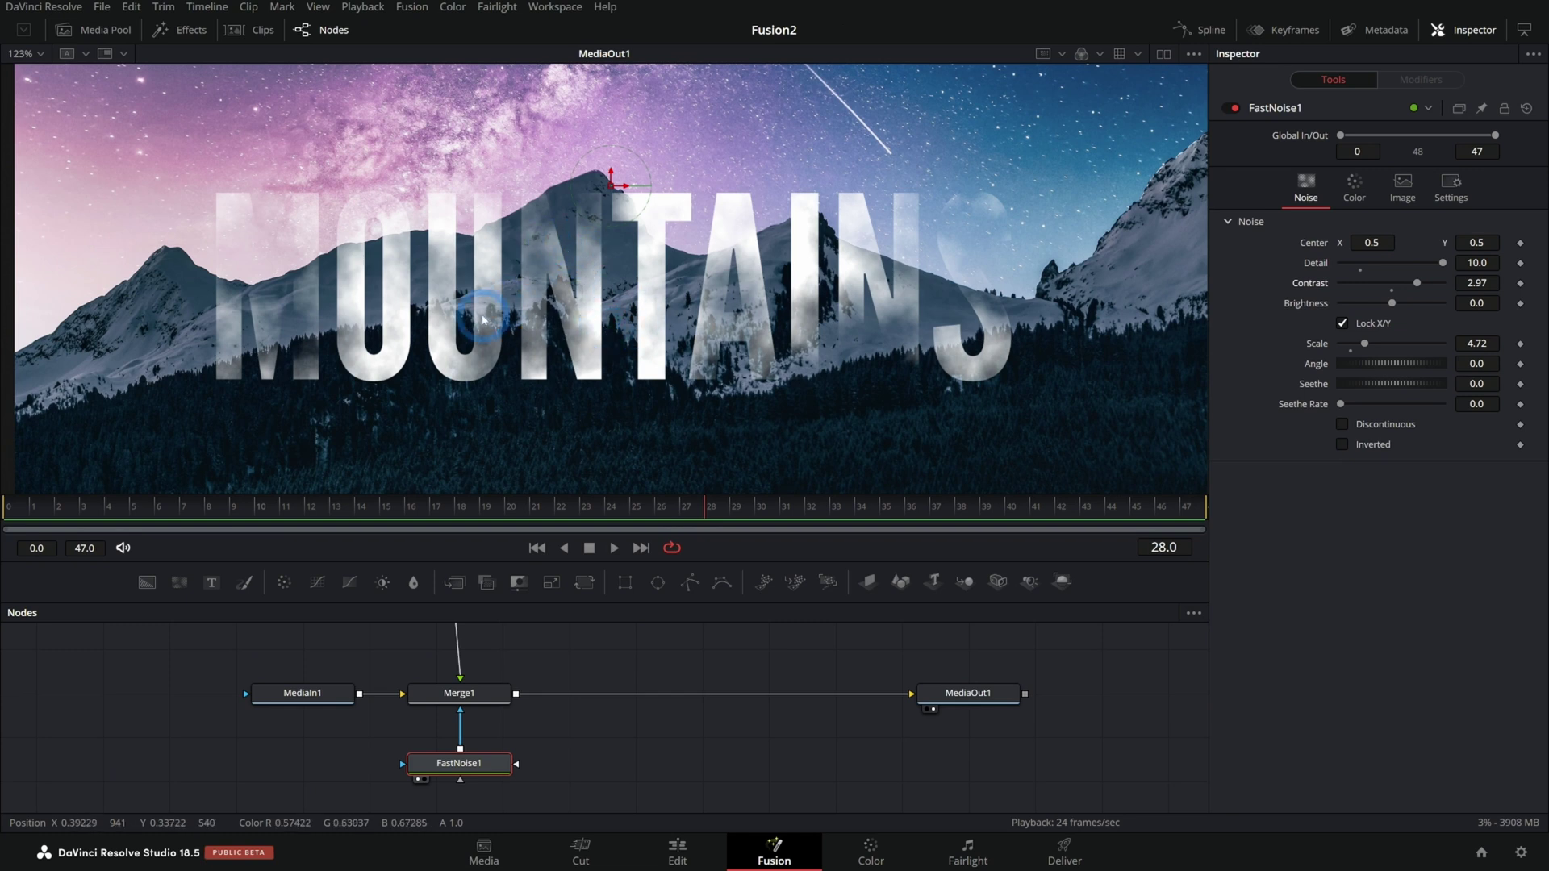
pyautogui.moveTo(1372, 386); pyautogui.dragTo(1375, 392)
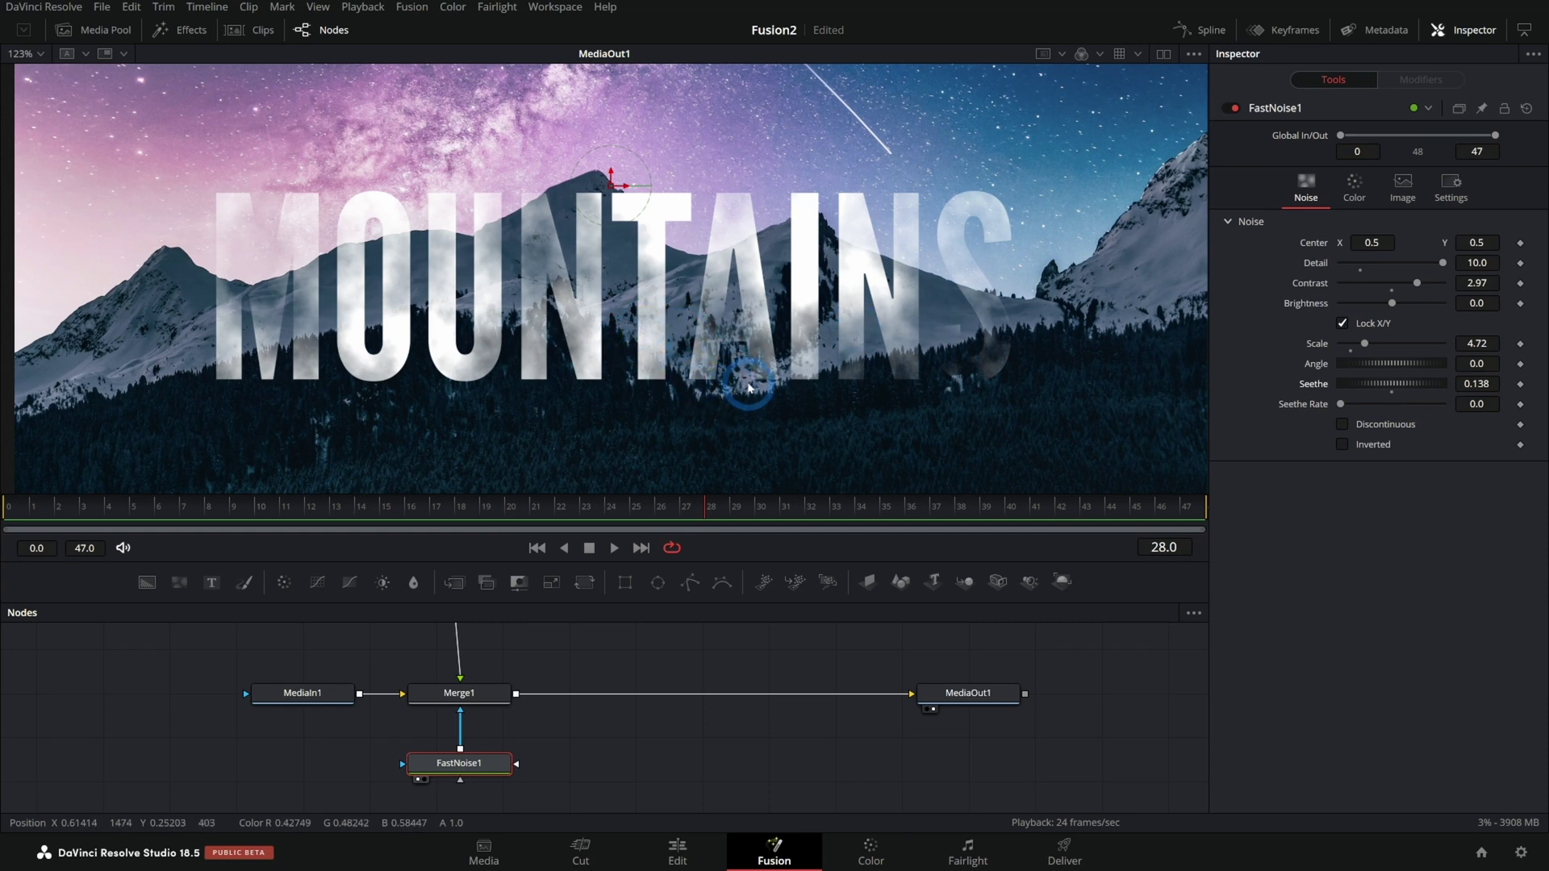
# Merge a second FastNoise node into the chain between Merge1 and MediaOut1.
pyautogui.scroll(-3, 795, 423)
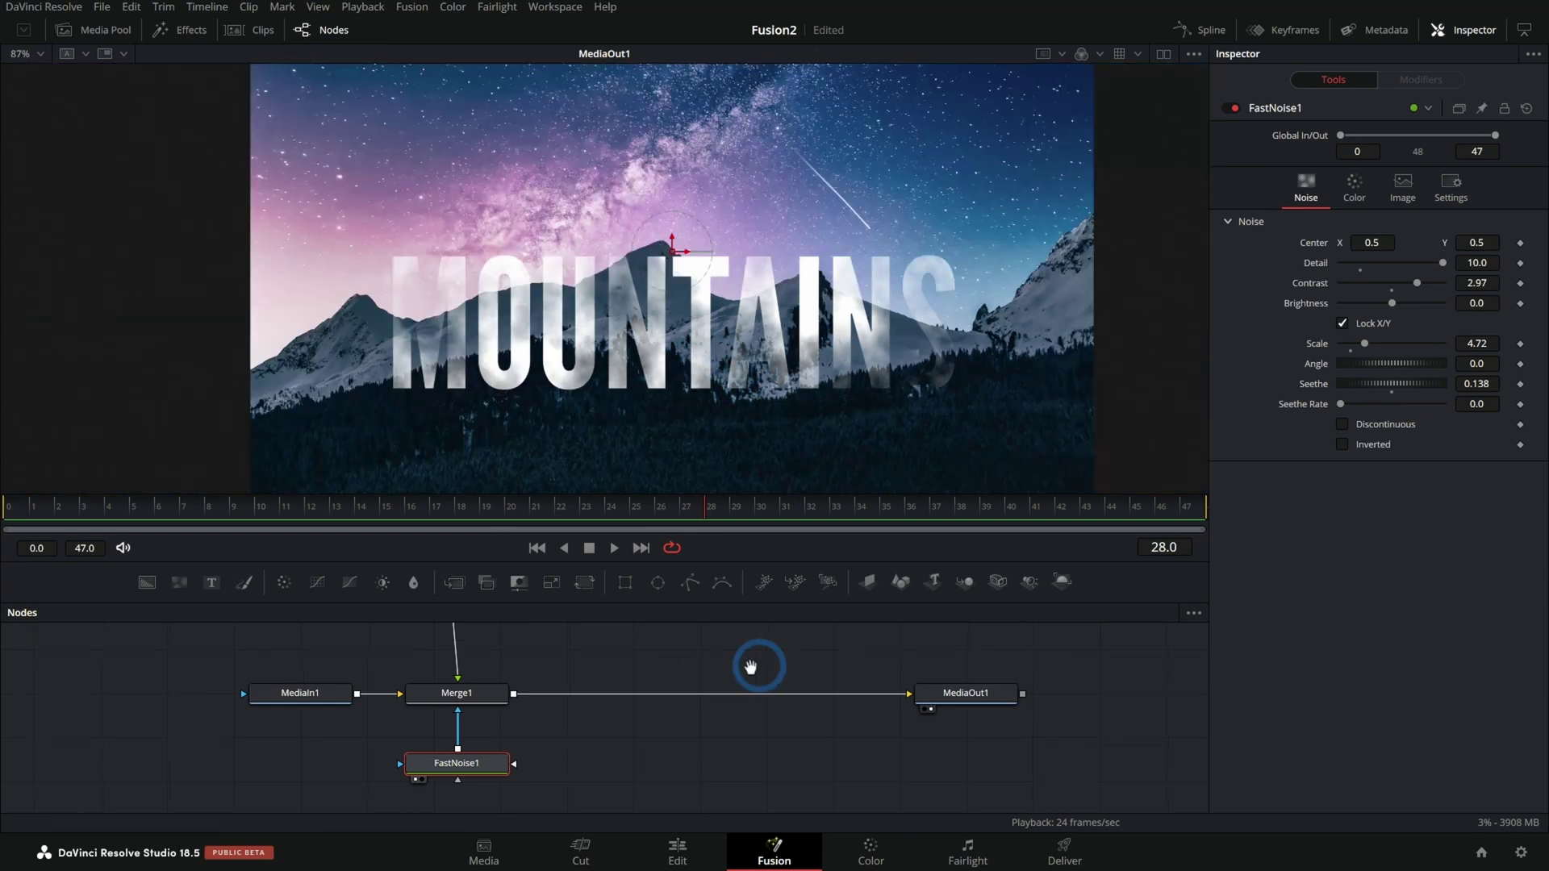
pyautogui.moveTo(694, 647); pyautogui.dragTo(546, 700)
pyautogui.click(543, 699)
pyautogui.moveTo(180, 584); pyautogui.dragTo(369, 748)
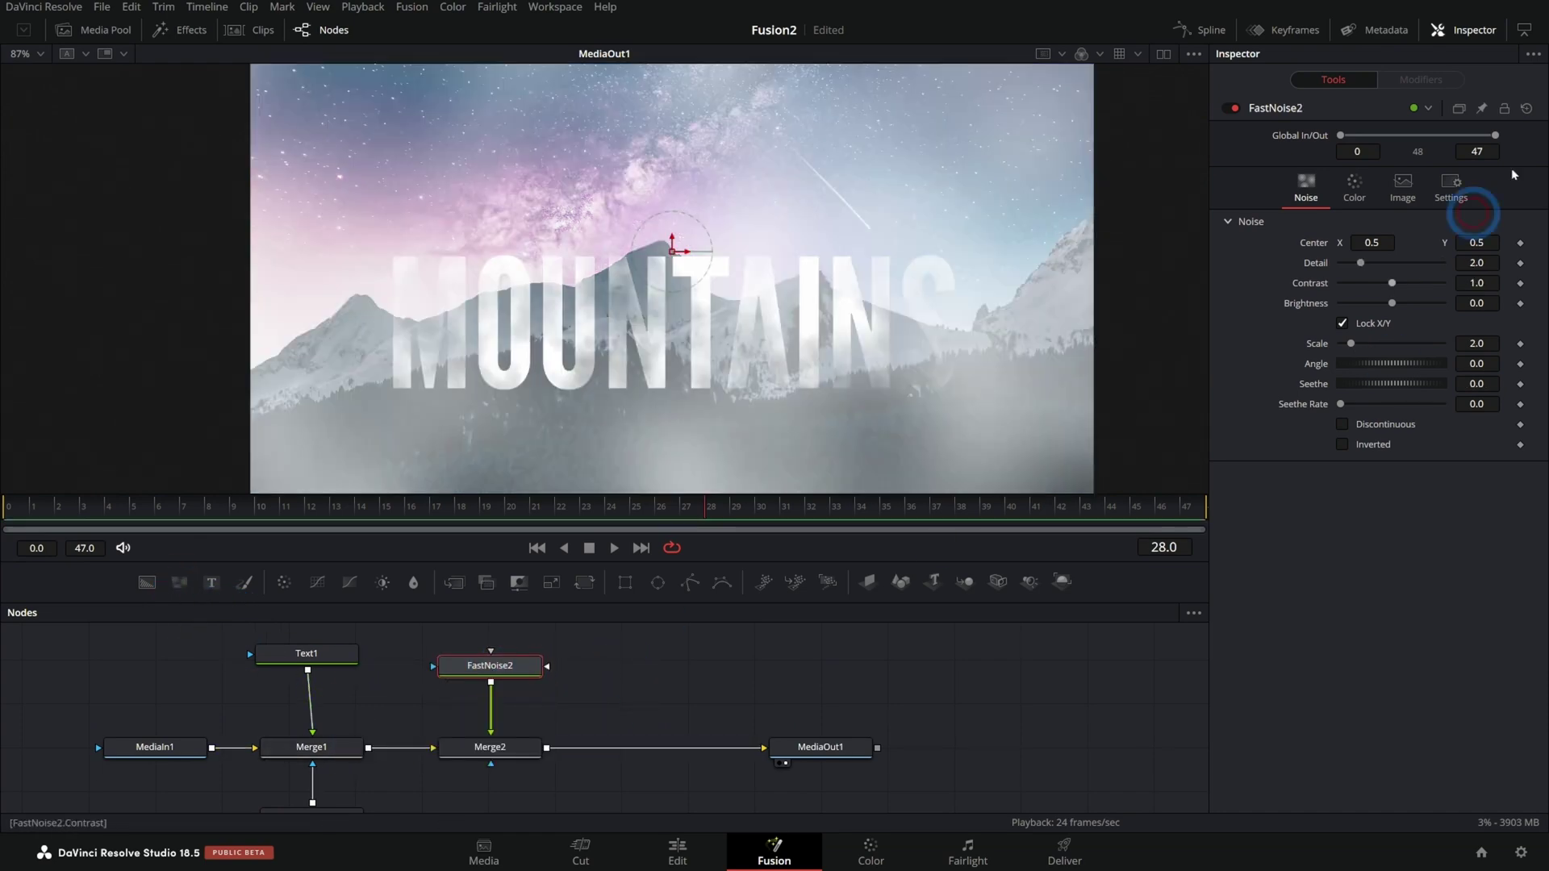
# Make Color 2 of FastNoise2 black and set its detail to 6.93 and scale to 5.67.
pyautogui.click(1354, 187)
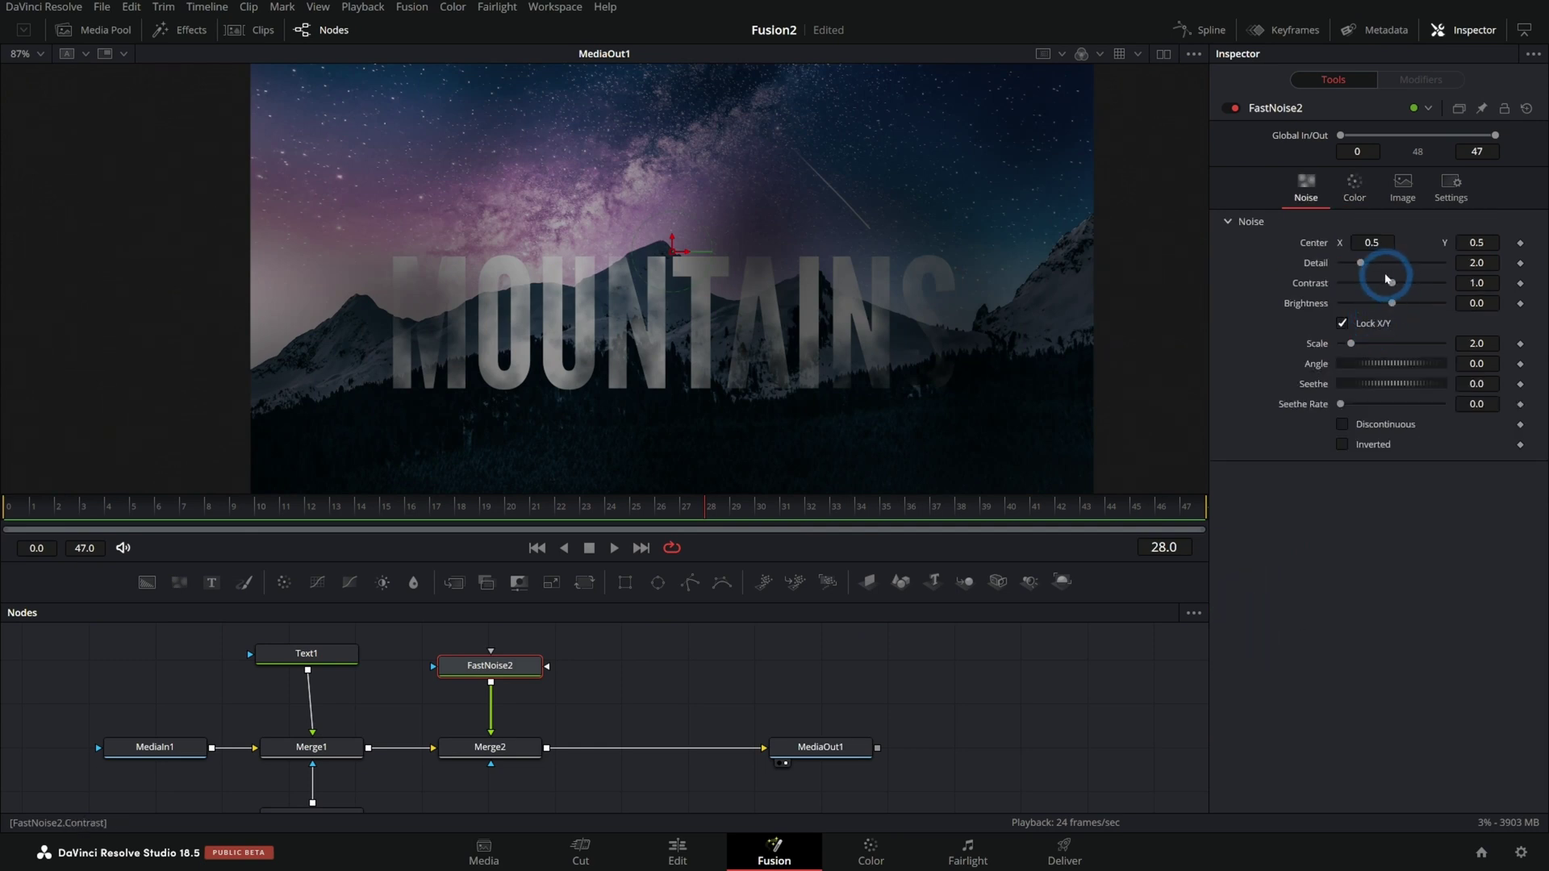
pyautogui.moveTo(1362, 264); pyautogui.dragTo(1412, 270)
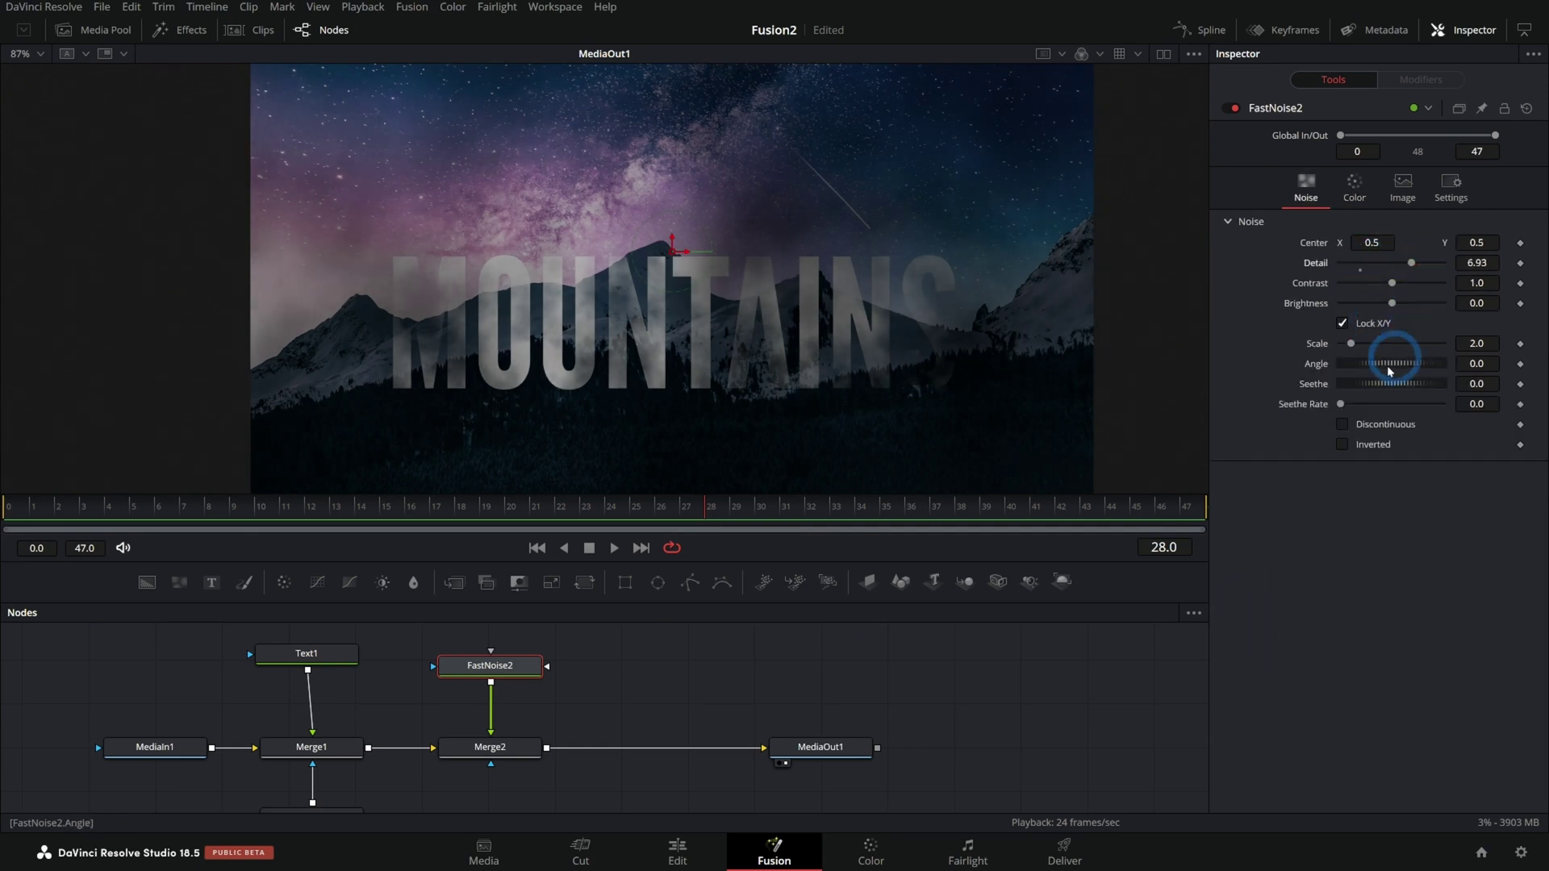
pyautogui.moveTo(1350, 343); pyautogui.dragTo(1369, 343)
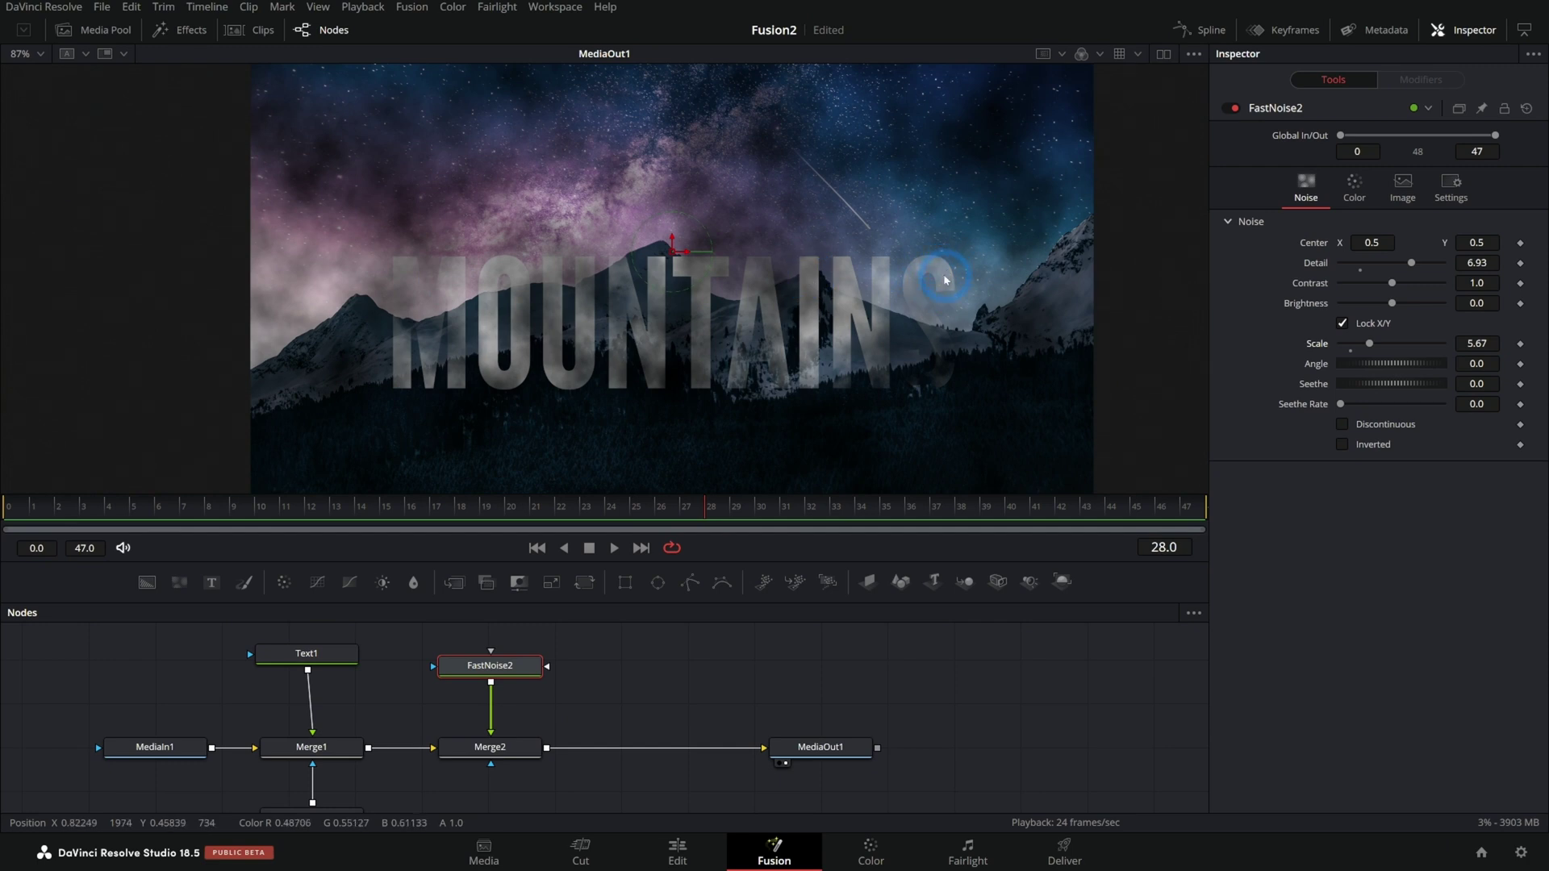
# Add an ellipse mask to Merge2 and invert it so the dark noise stays outside the circle.
pyautogui.click(684, 667)
pyautogui.click(658, 582)
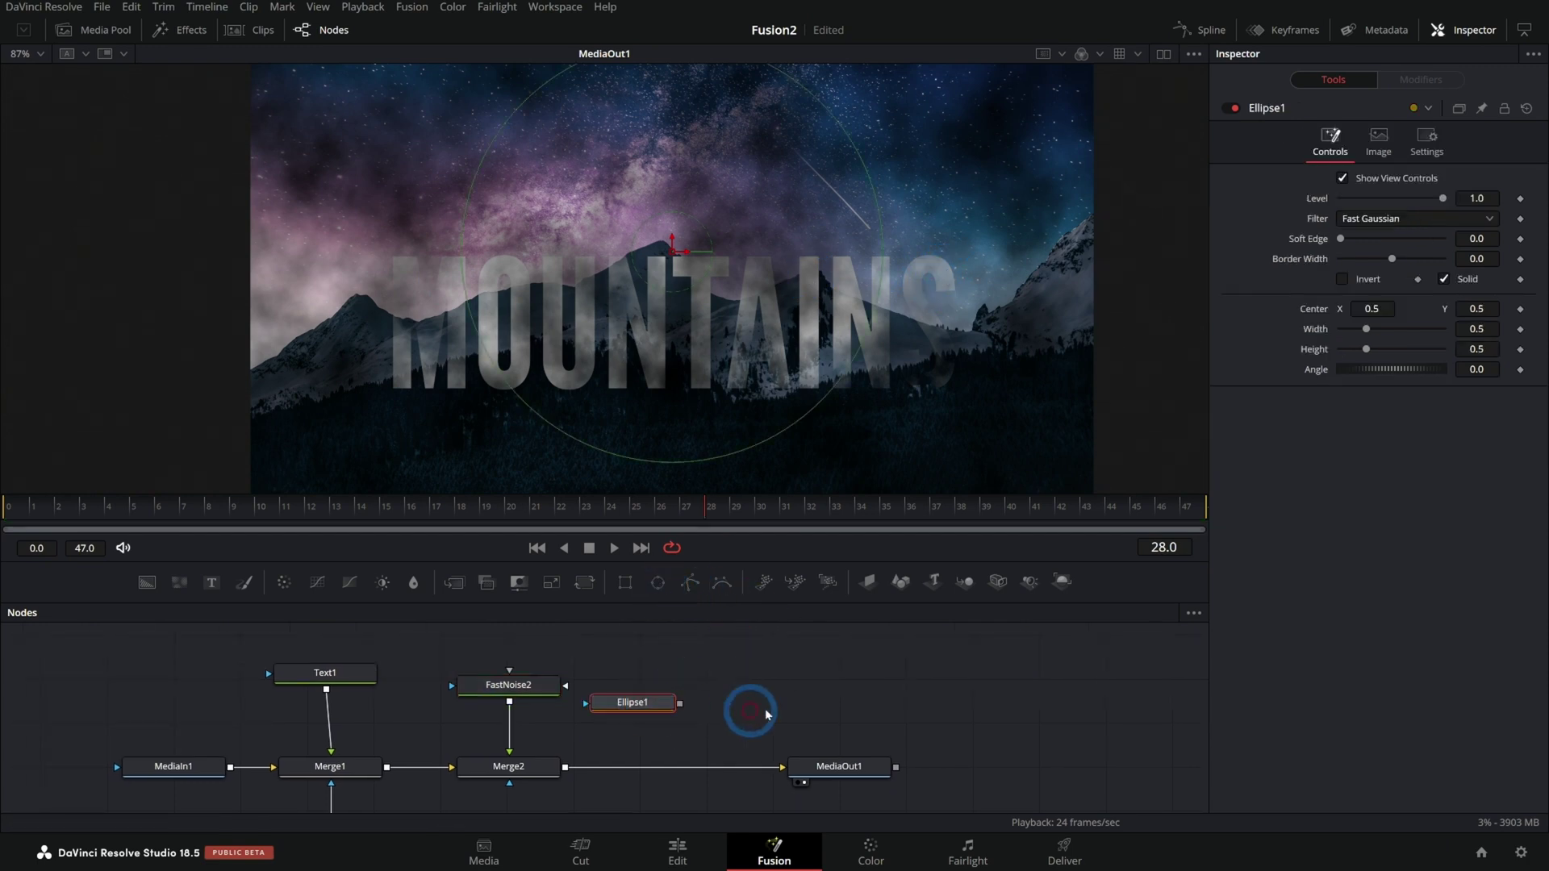
pyautogui.moveTo(632, 702); pyautogui.dragTo(575, 752)
pyautogui.click(1341, 278)
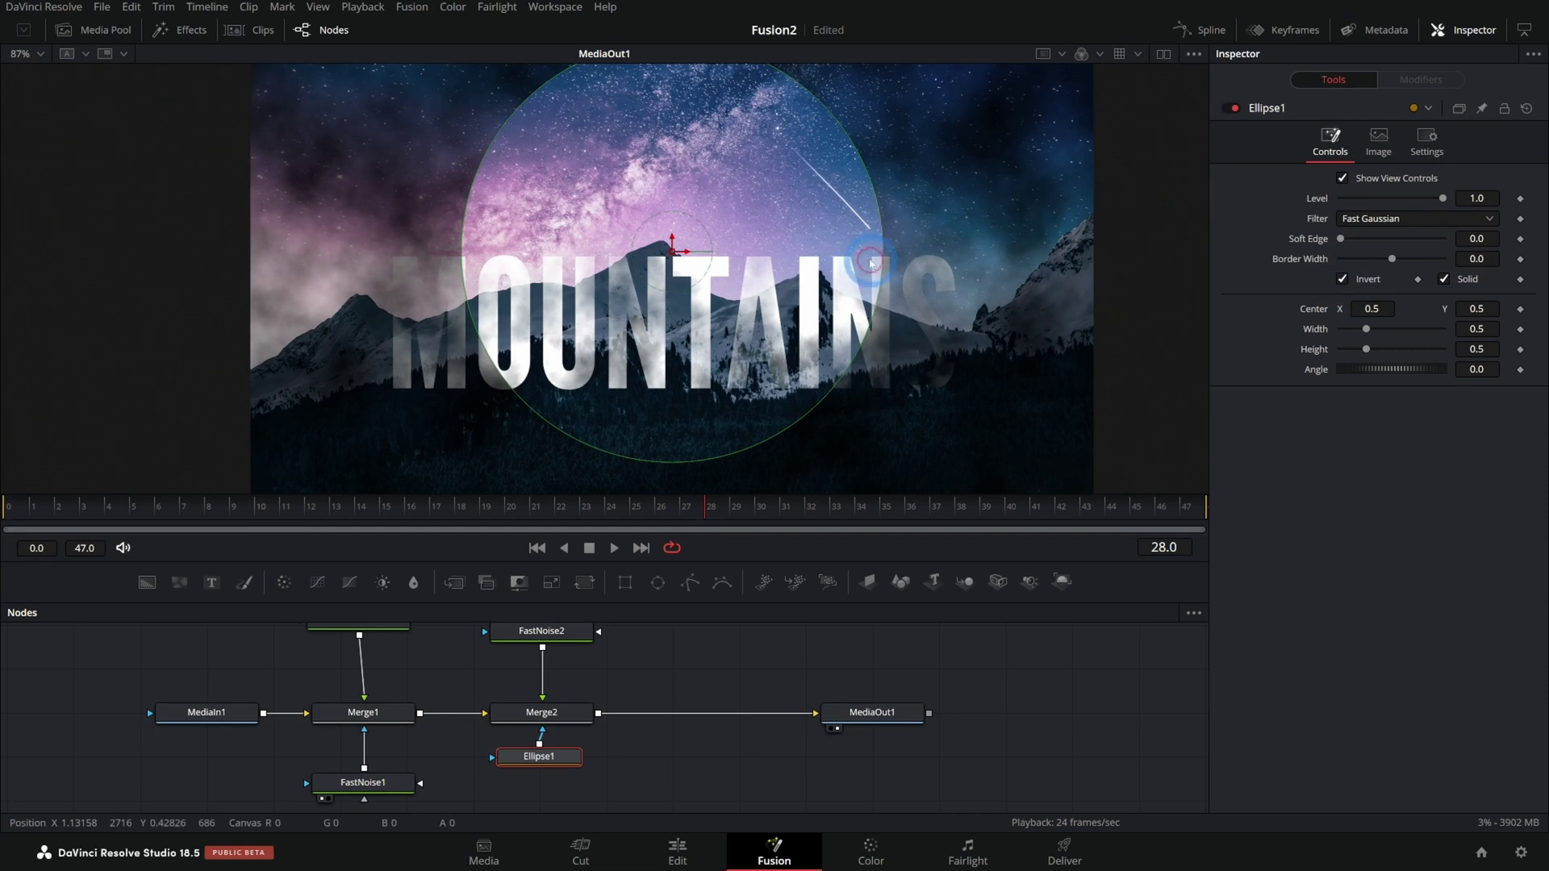
# Reshape the Merge2 ellipse mask to about 0.955 wide and 0.387 high, with center Y at about 0.385 and soft edge at 0.1748.
pyautogui.moveTo(870, 263); pyautogui.dragTo(1057, 242)
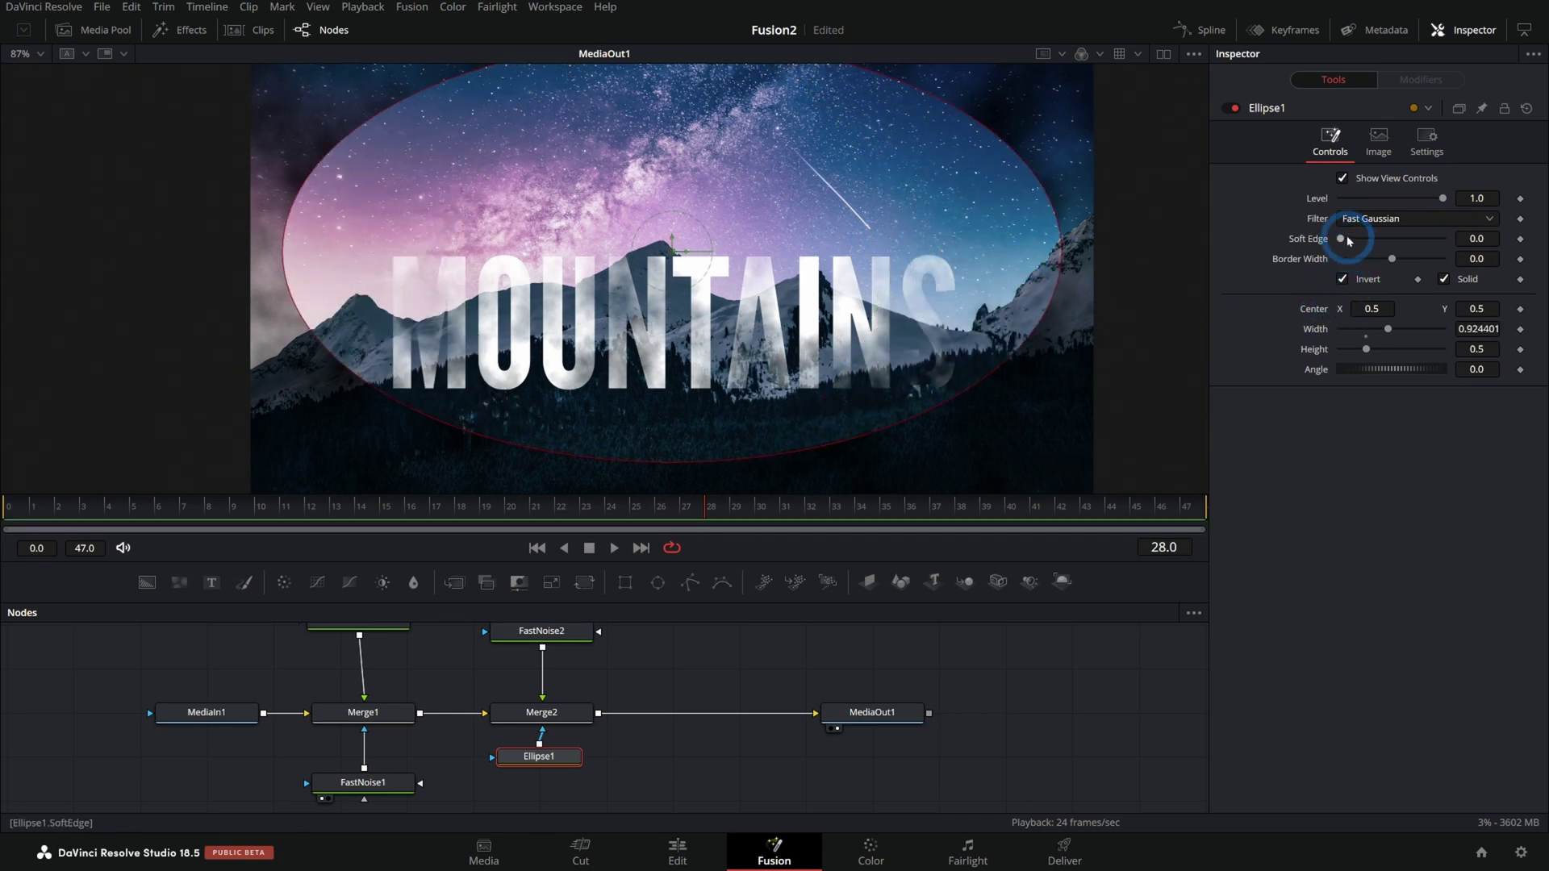
pyautogui.moveTo(1346, 239); pyautogui.dragTo(1423, 244)
pyautogui.moveTo(665, 462); pyautogui.dragTo(667, 478)
pyautogui.moveTo(1421, 240); pyautogui.dragTo(1434, 244)
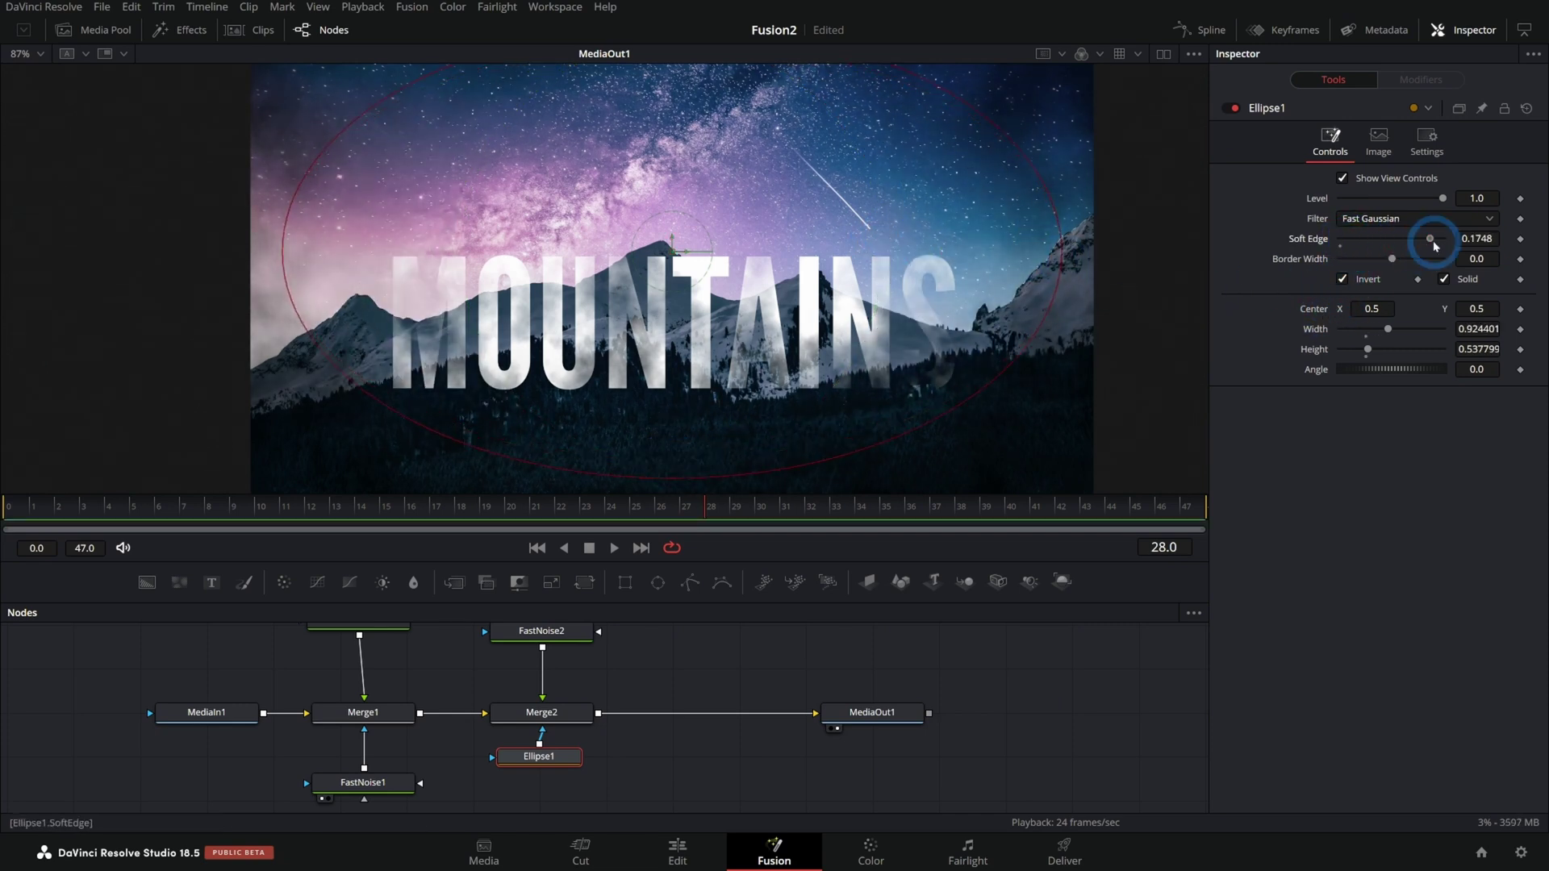
pyautogui.moveTo(1064, 242); pyautogui.dragTo(1077, 243)
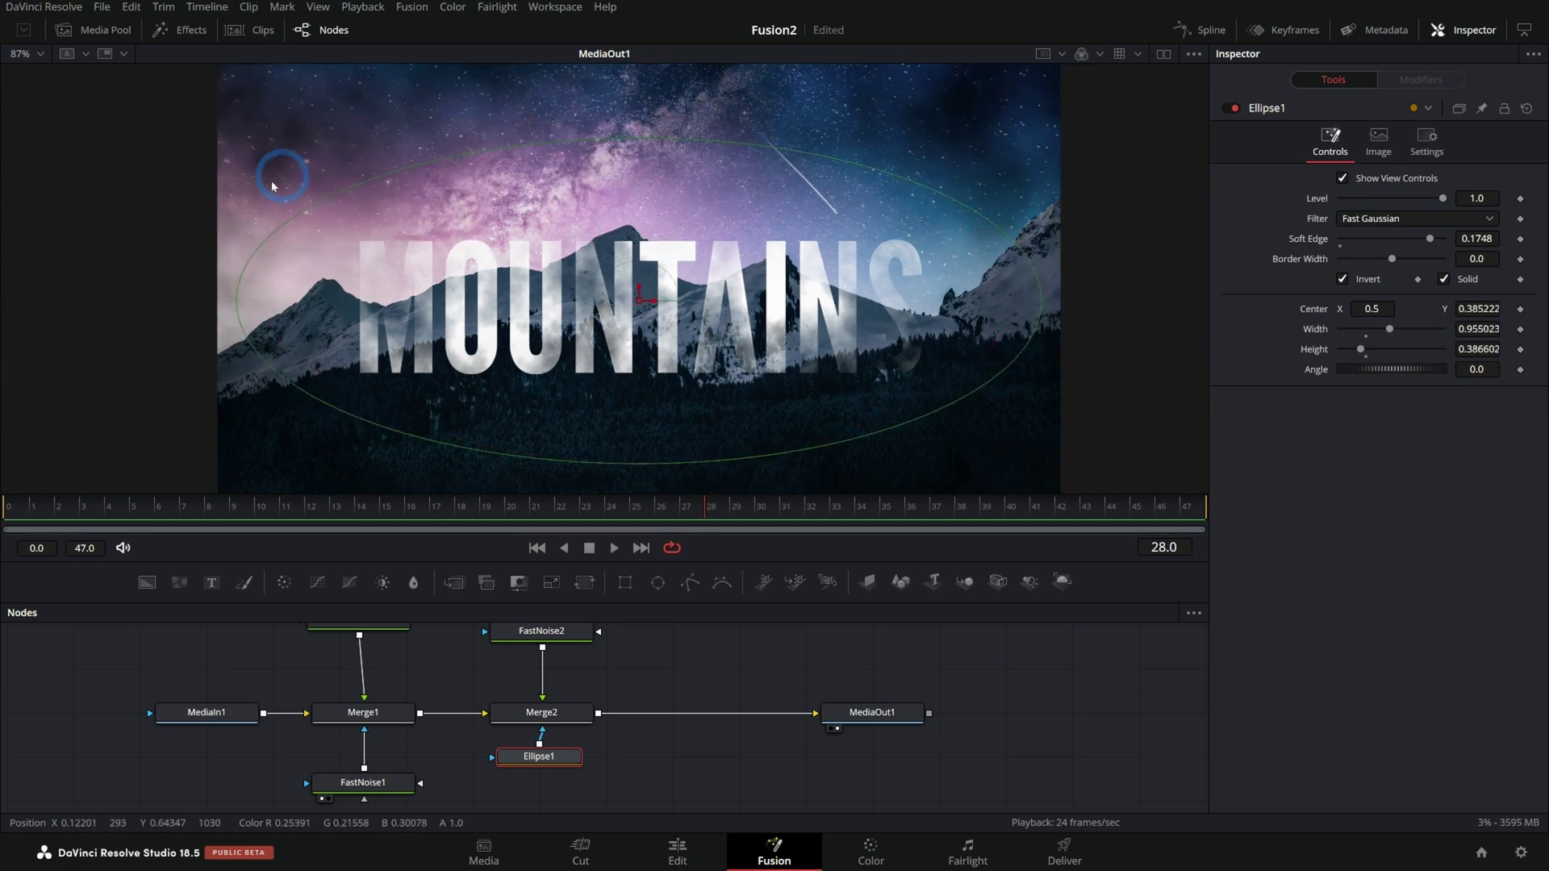
# Change the apply mode of Merge2 from Normal to another blend option.
pyautogui.click(548, 713)
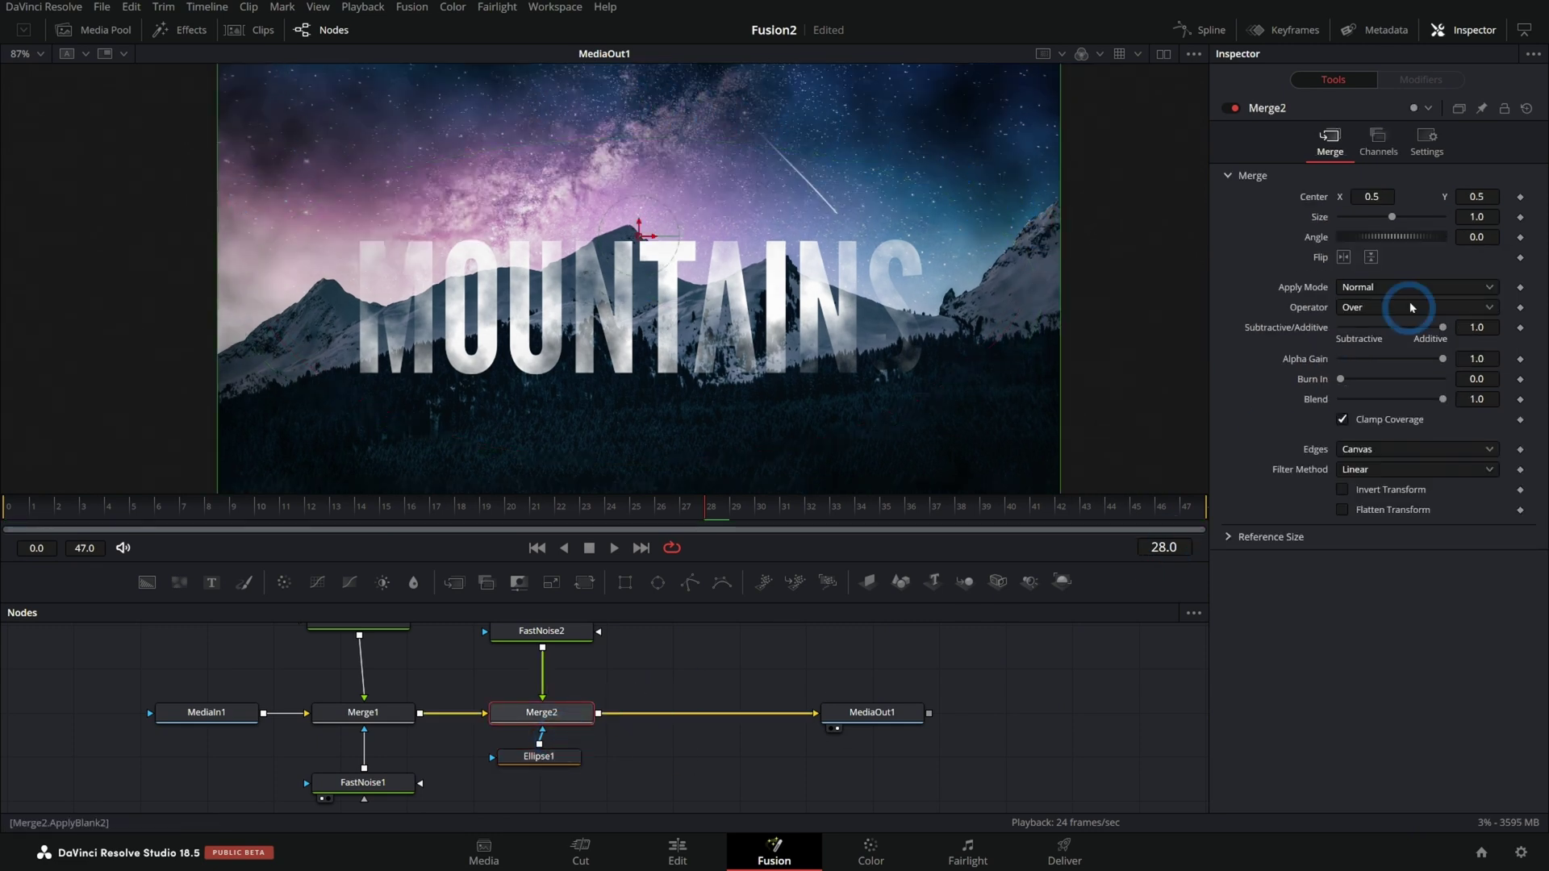
pyautogui.click(1364, 287)
pyautogui.click(1360, 386)
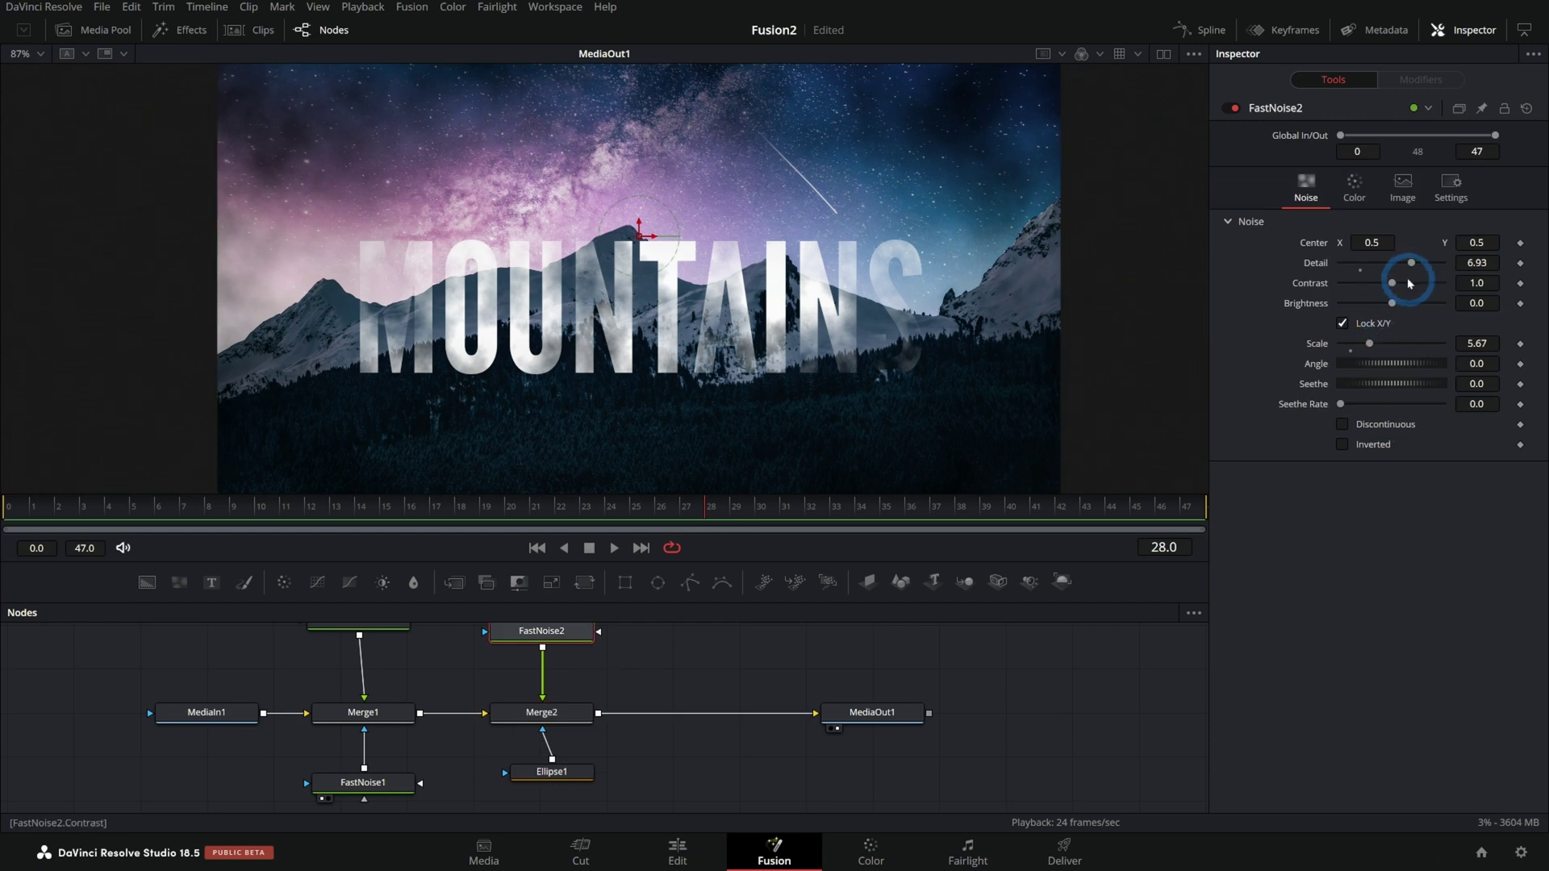
# Set FastNoise2's scale to 2.0 and detail to 7.01, and compare the image with the node disabled and enabled.
pyautogui.moveTo(1369, 342); pyautogui.dragTo(1358, 338)
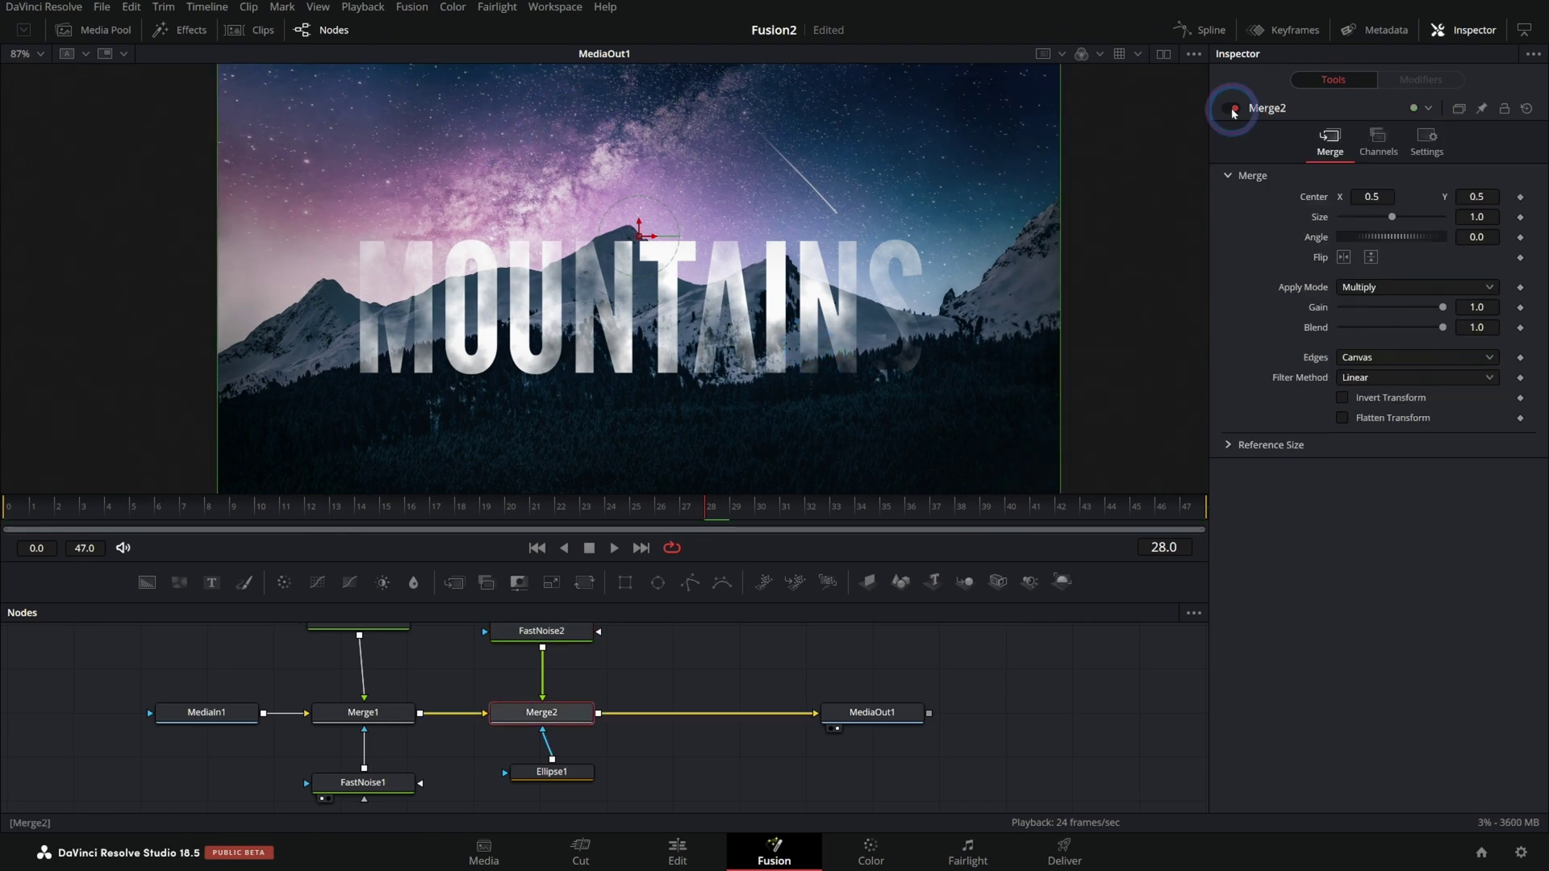
pyautogui.click(1233, 112)
pyautogui.click(1233, 111)
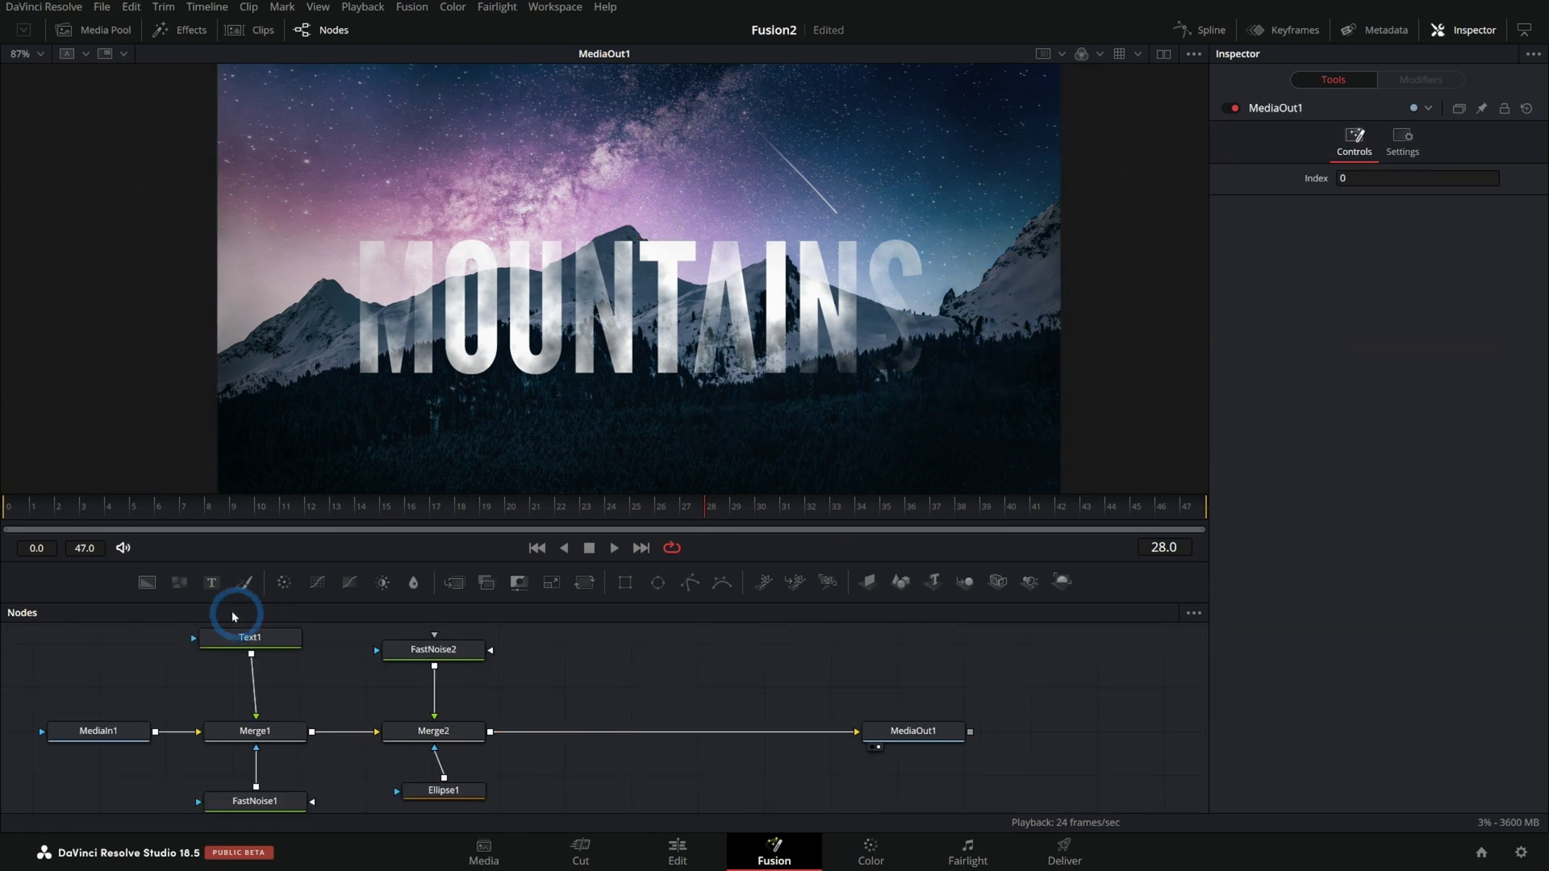
# Add a third FastNoise node beside Text1 and above MediaIn1, and raise Text1 to make room above Merge1.
pyautogui.moveTo(184, 588); pyautogui.dragTo(925, 761)
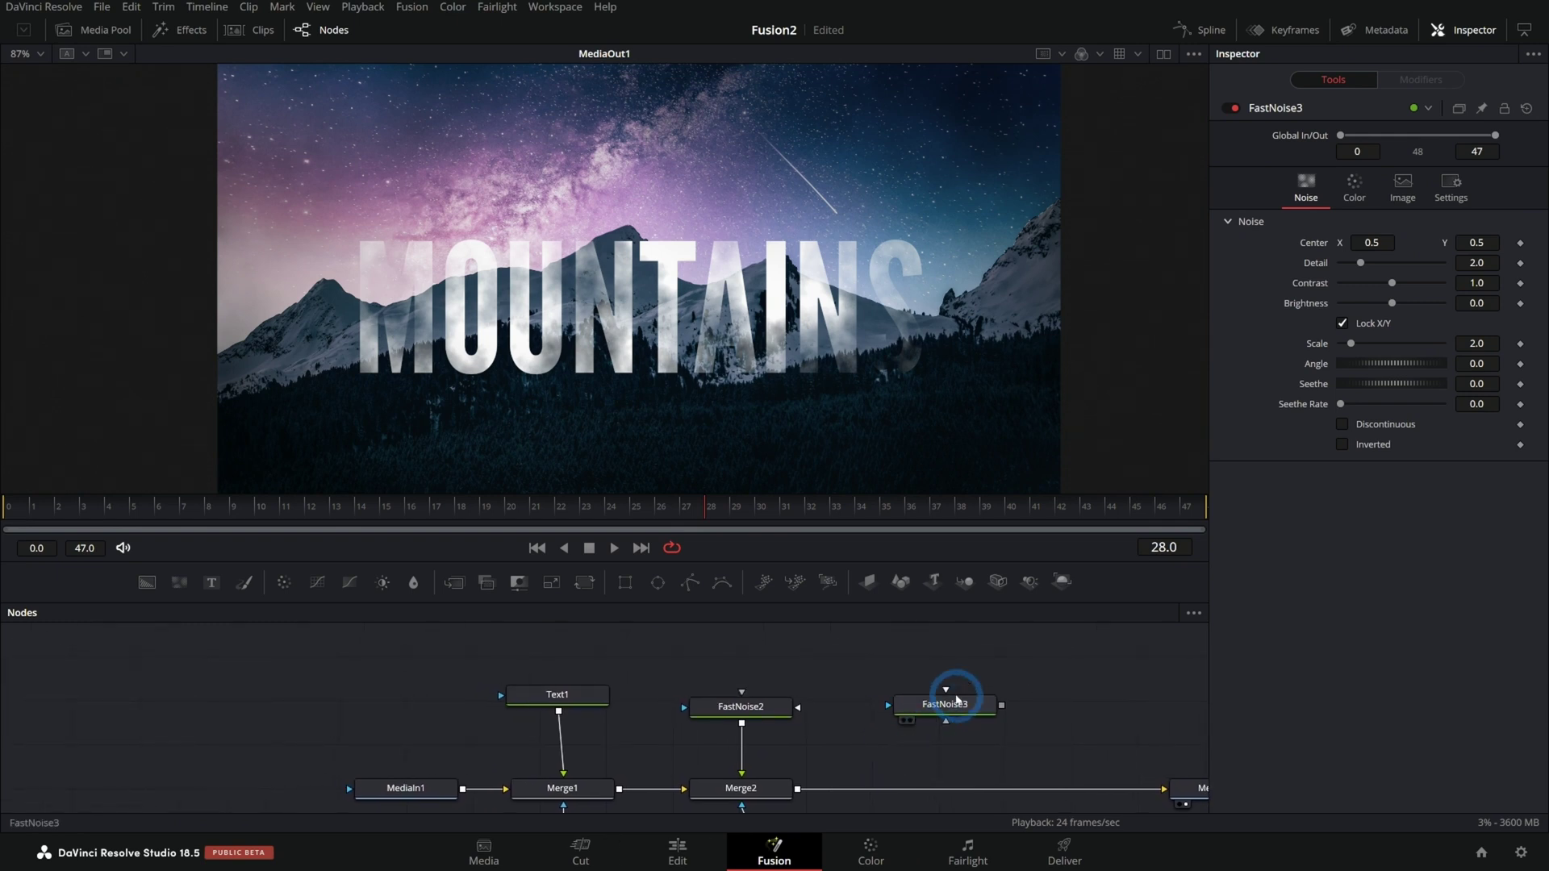
pyautogui.moveTo(958, 698); pyautogui.dragTo(322, 691)
pyautogui.moveTo(571, 698); pyautogui.dragTo(570, 659)
pyautogui.moveTo(328, 708); pyautogui.dragTo(414, 707)
# Insert a Displace node between Text1 and Merge1 and connect FastNoise3 to its foreground input.
pyautogui.click(536, 730)
pyautogui.hotkey('shift', 'space')
pyautogui.write('disp')
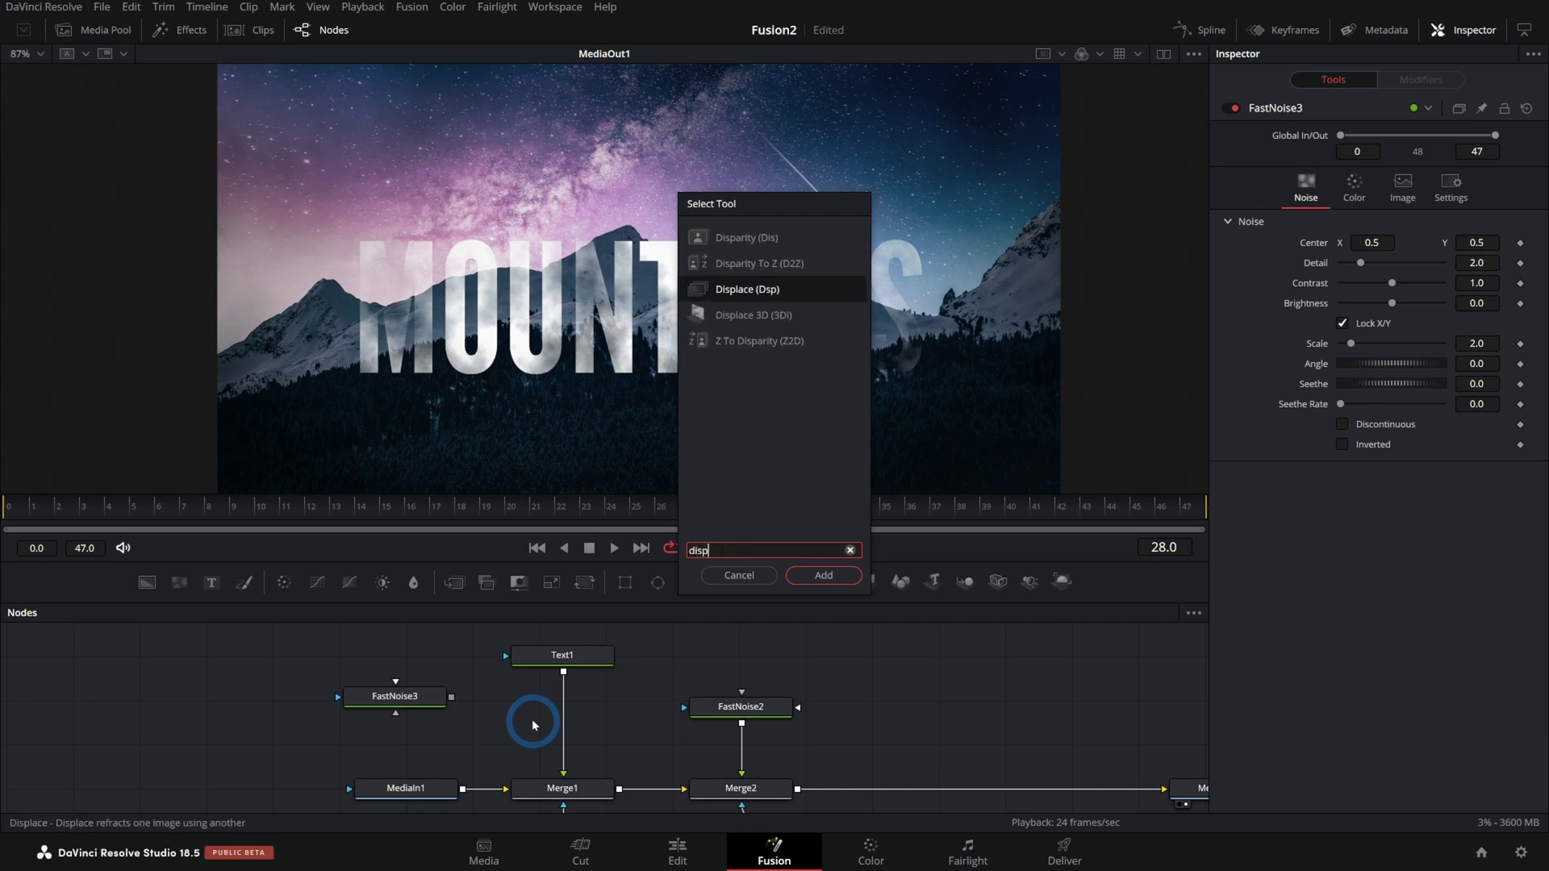
pyautogui.press('Return')
pyautogui.moveTo(525, 714); pyautogui.dragTo(588, 721)
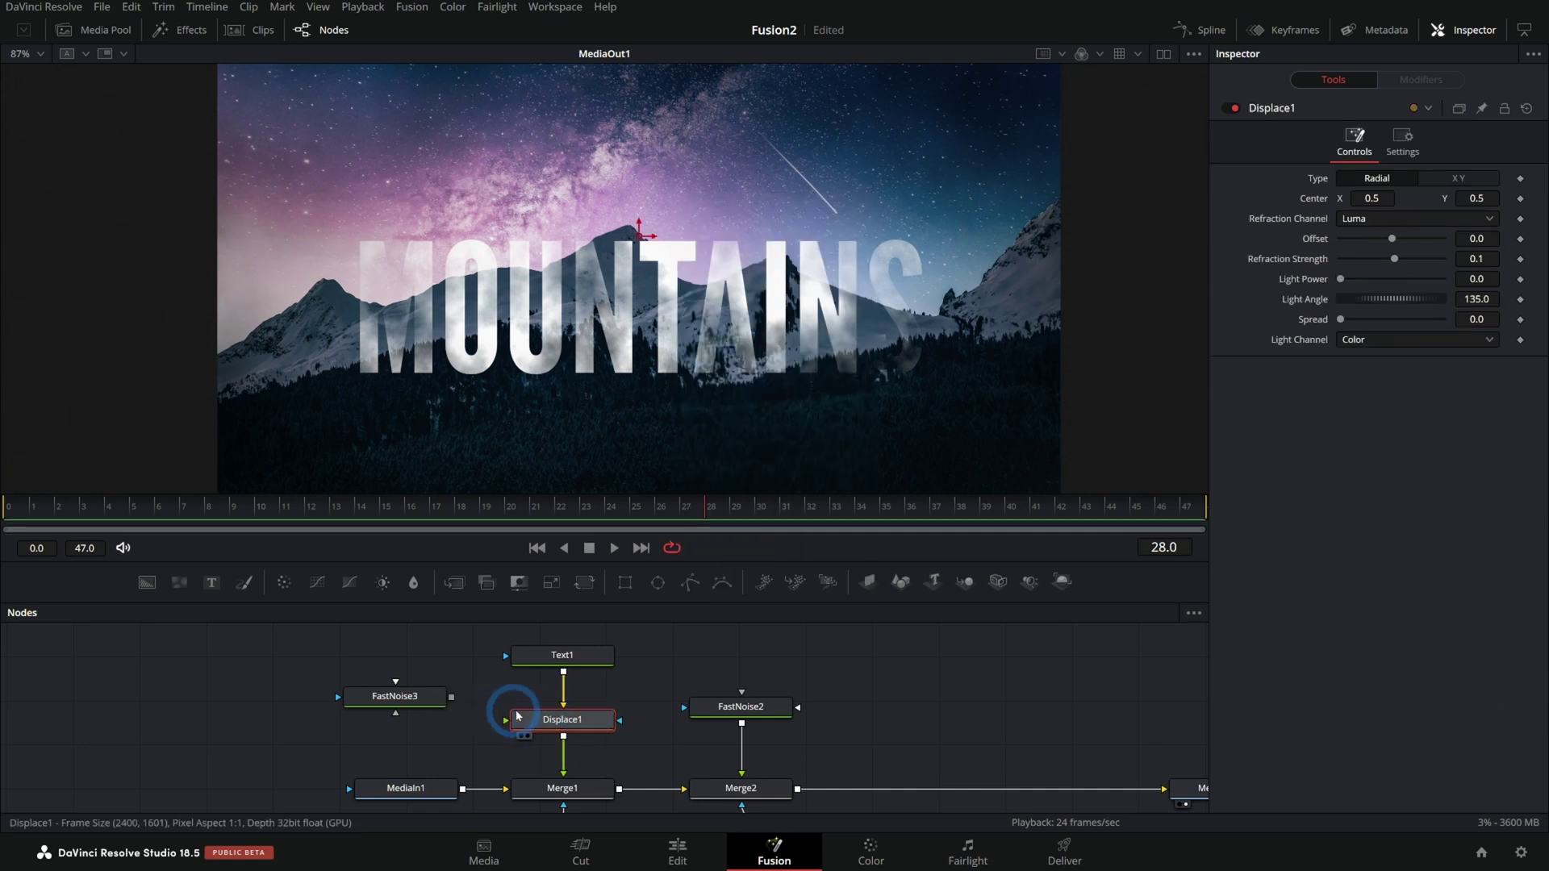
pyautogui.moveTo(401, 696); pyautogui.dragTo(503, 741)
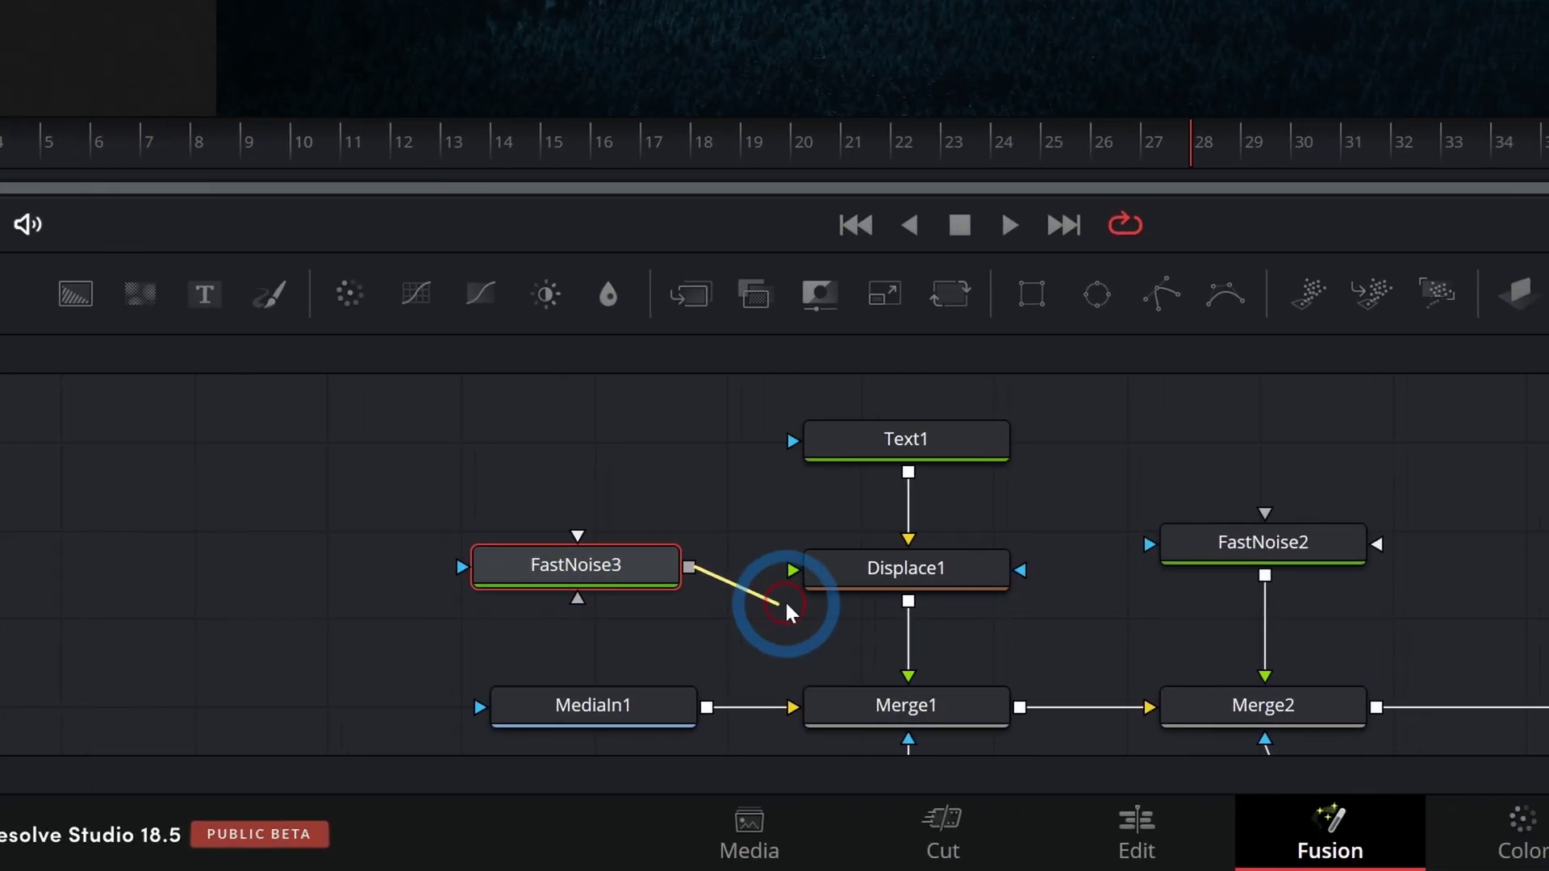
pyautogui.moveTo(786, 610); pyautogui.dragTo(794, 569)
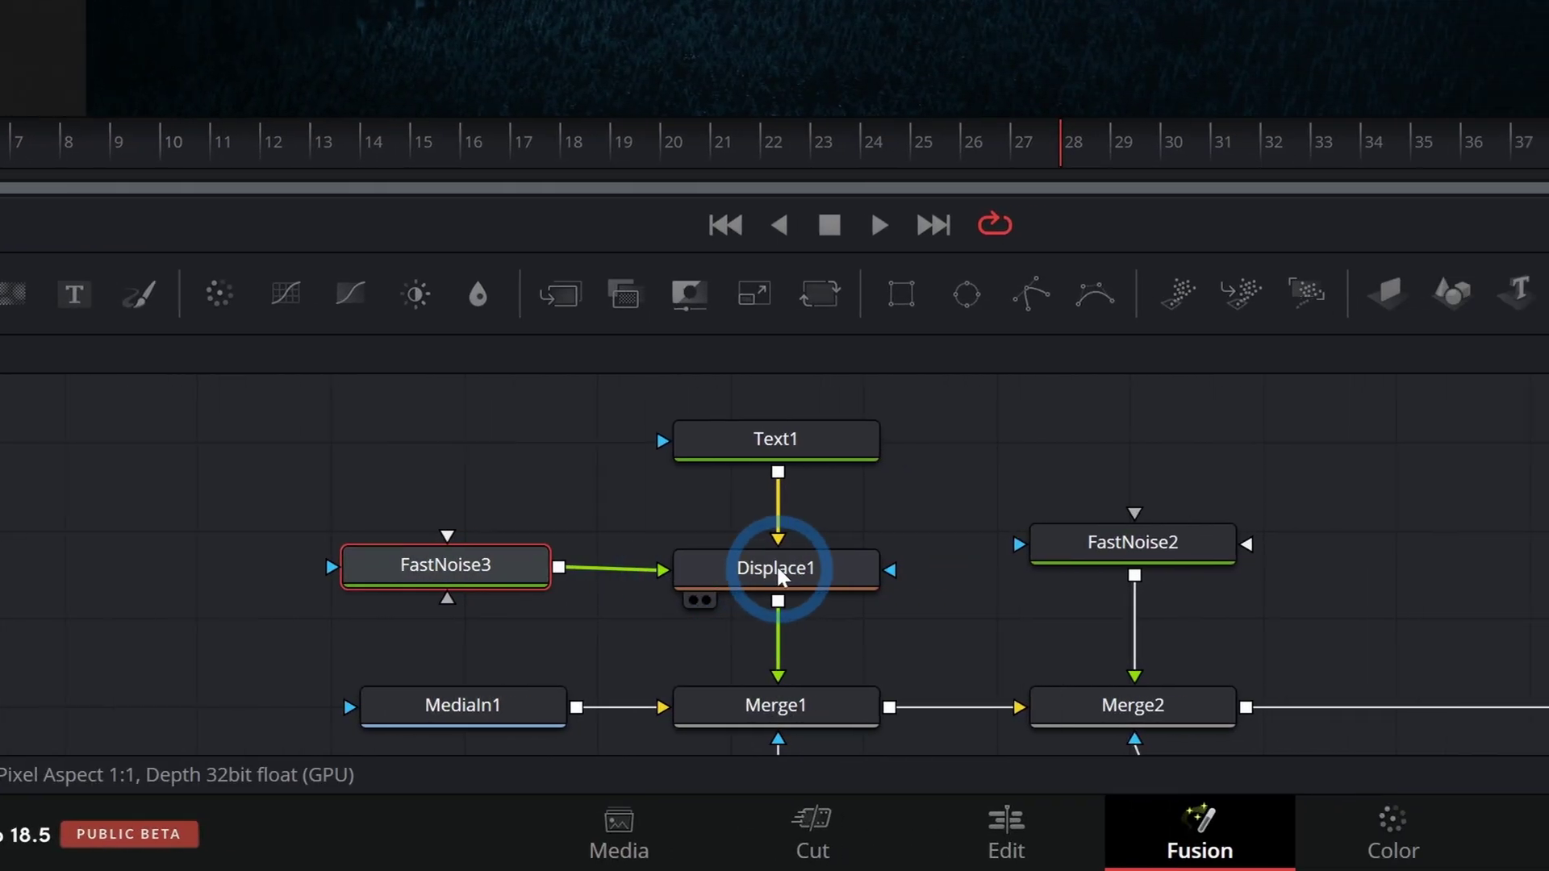
# Set Displace1's refraction strength to 0.73 and FastNoise3's scale to 15.12 and detail to 8.9.
pyautogui.click(777, 573)
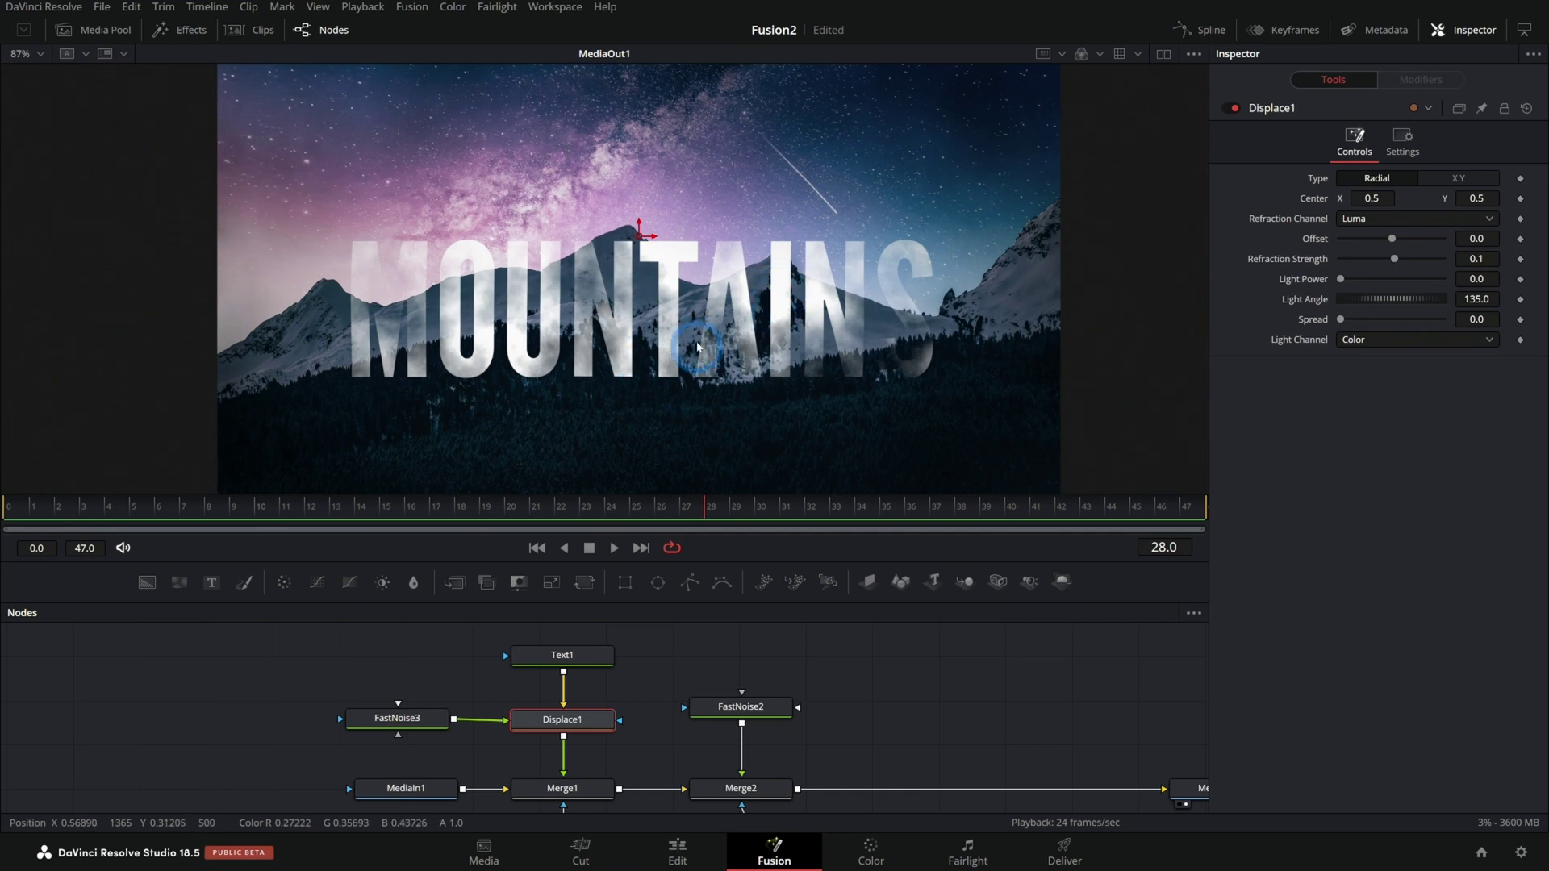
pyautogui.moveTo(1395, 263); pyautogui.dragTo(1412, 263)
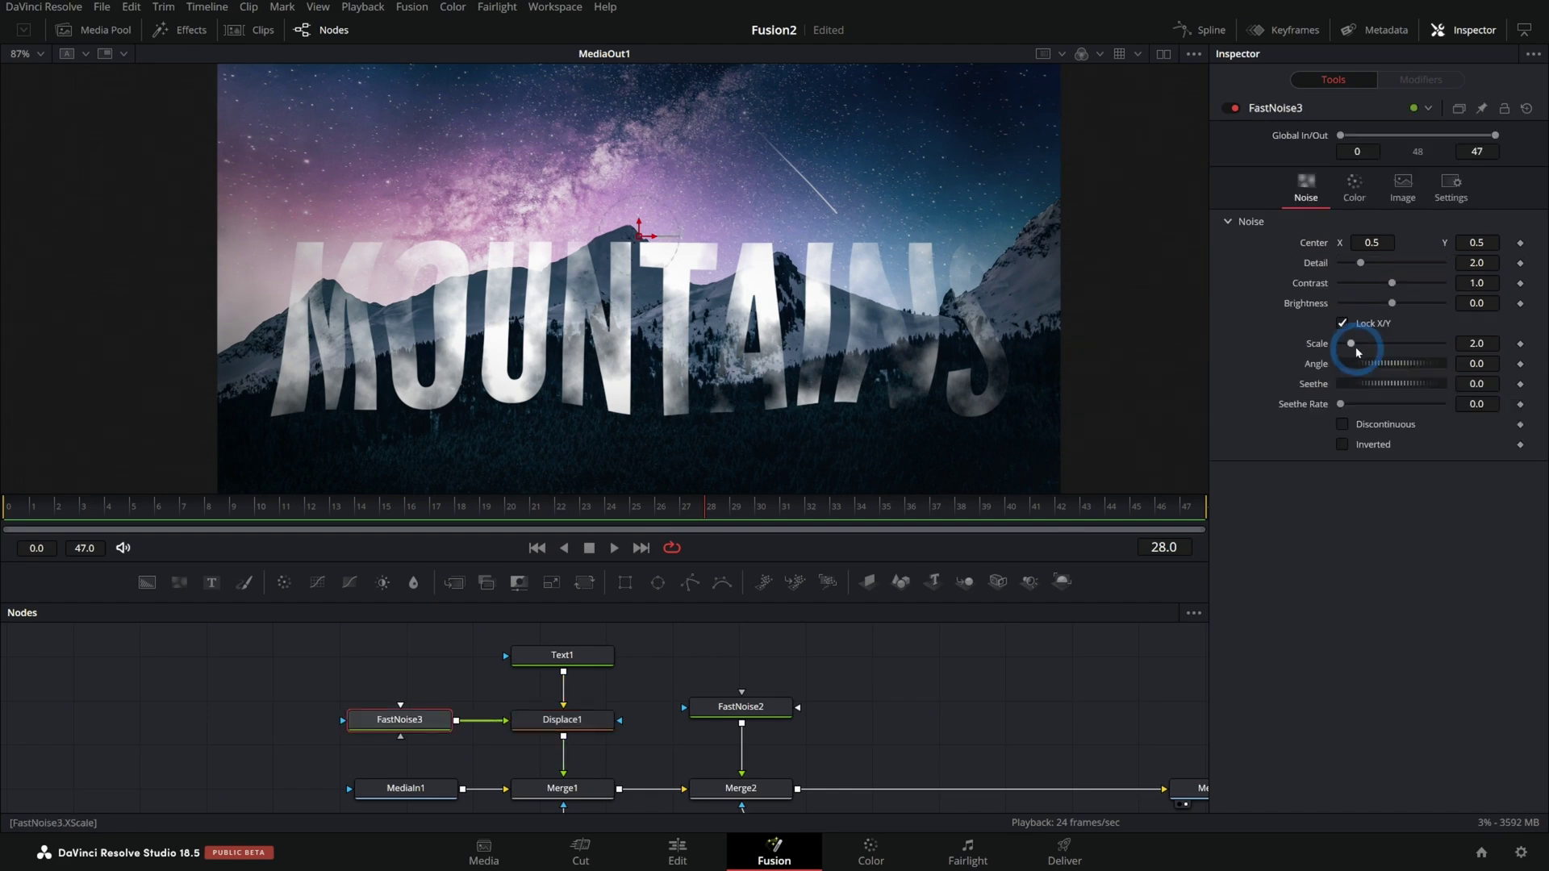
pyautogui.moveTo(1372, 345)
pyautogui.mouseDown()
pyautogui.moveTo(1426, 349)
pyautogui.moveTo(1388, 349)
pyautogui.mouseUp()
pyautogui.moveTo(1365, 266); pyautogui.dragTo(1415, 271)
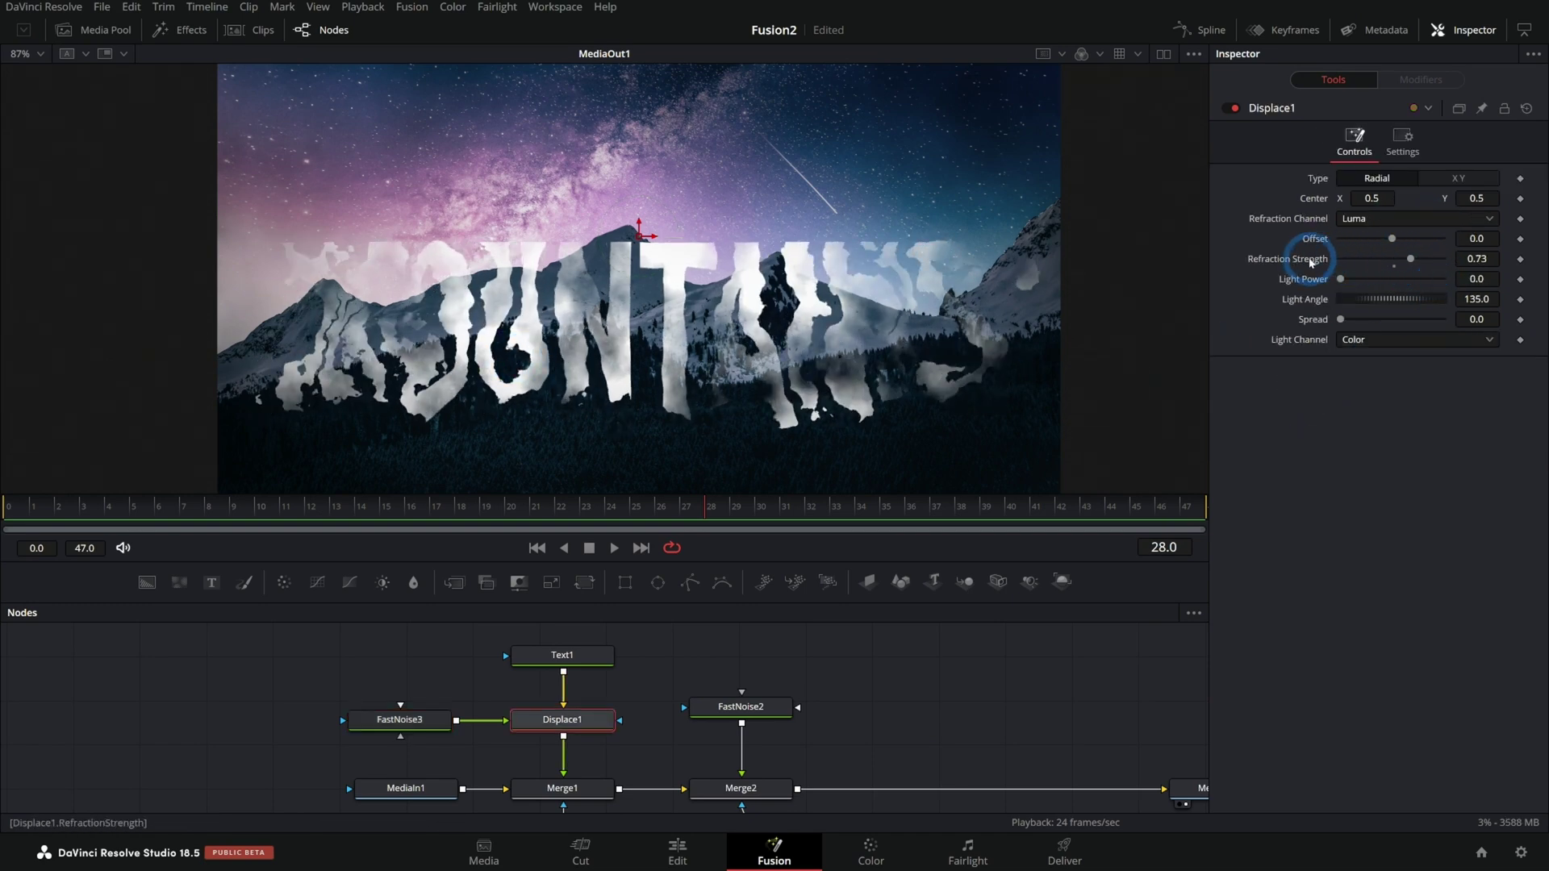
# Reset Displace1's refraction strength, set it to -0.06 and inspect the rough letter edges up close.
pyautogui.doubleClick(1309, 263)
pyautogui.moveTo(1395, 261); pyautogui.dragTo(1391, 263)
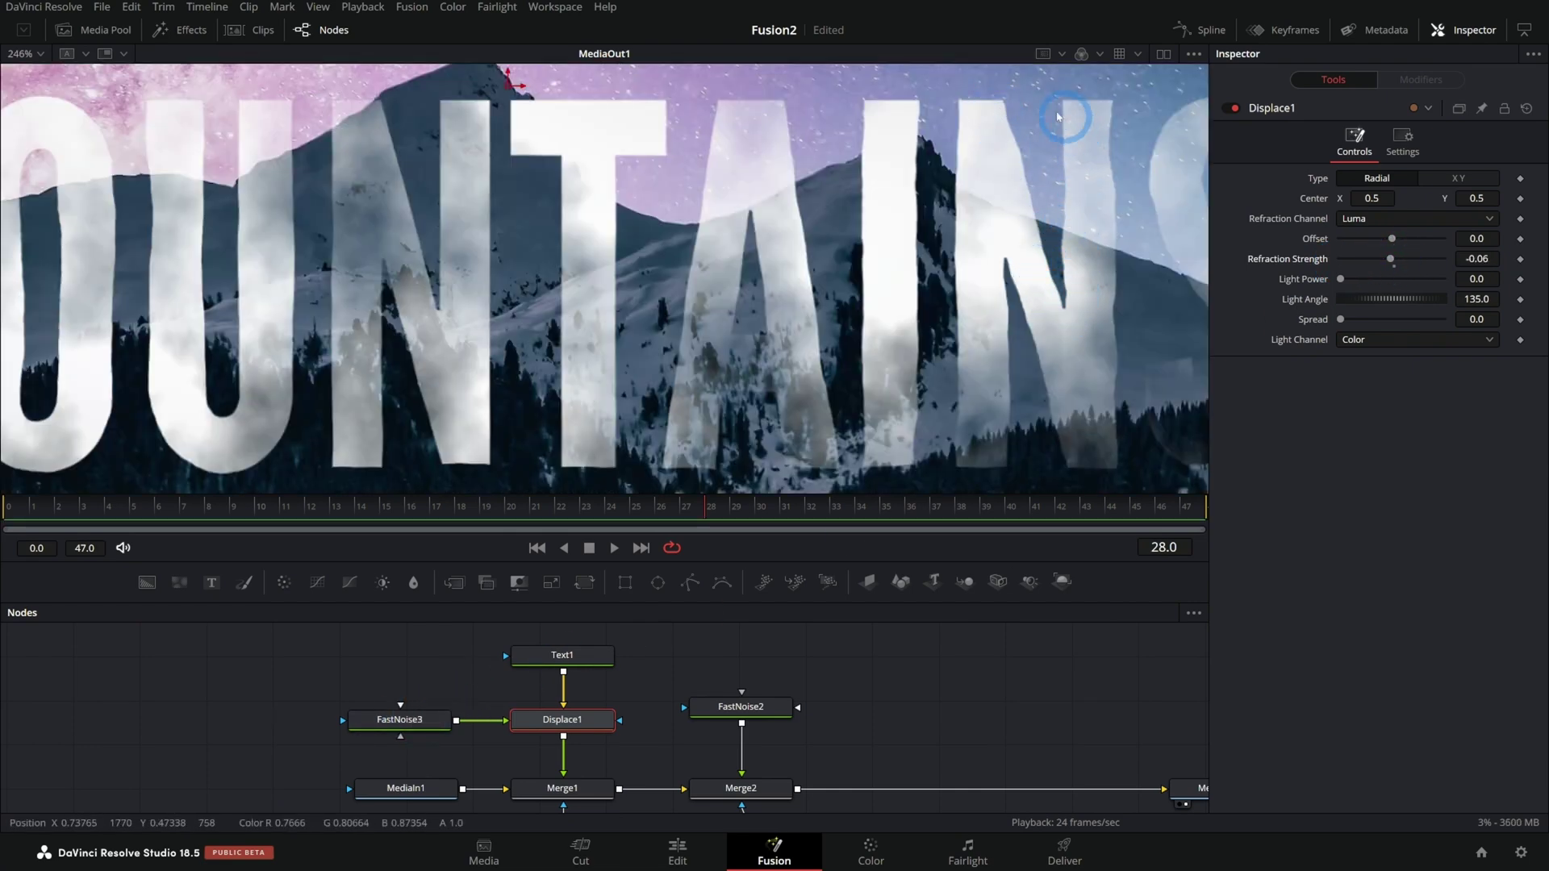
pyautogui.moveTo(442, 236); pyautogui.dragTo(545, 241)
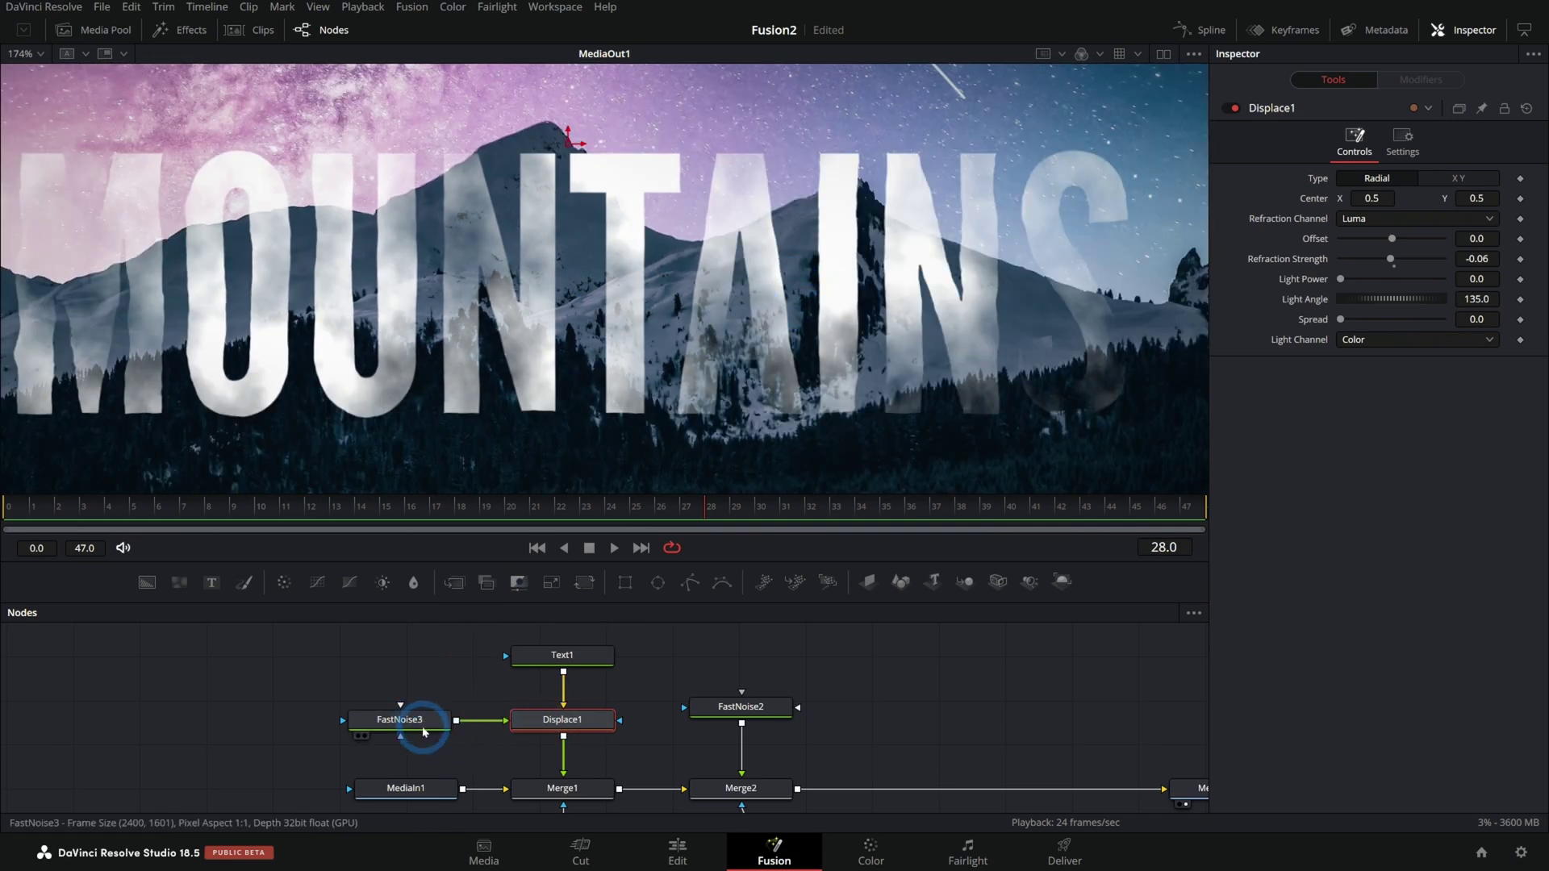
# Open a second viewer and display FastNoise3 in it alongside the MediaOut1 image.
pyautogui.click(412, 722)
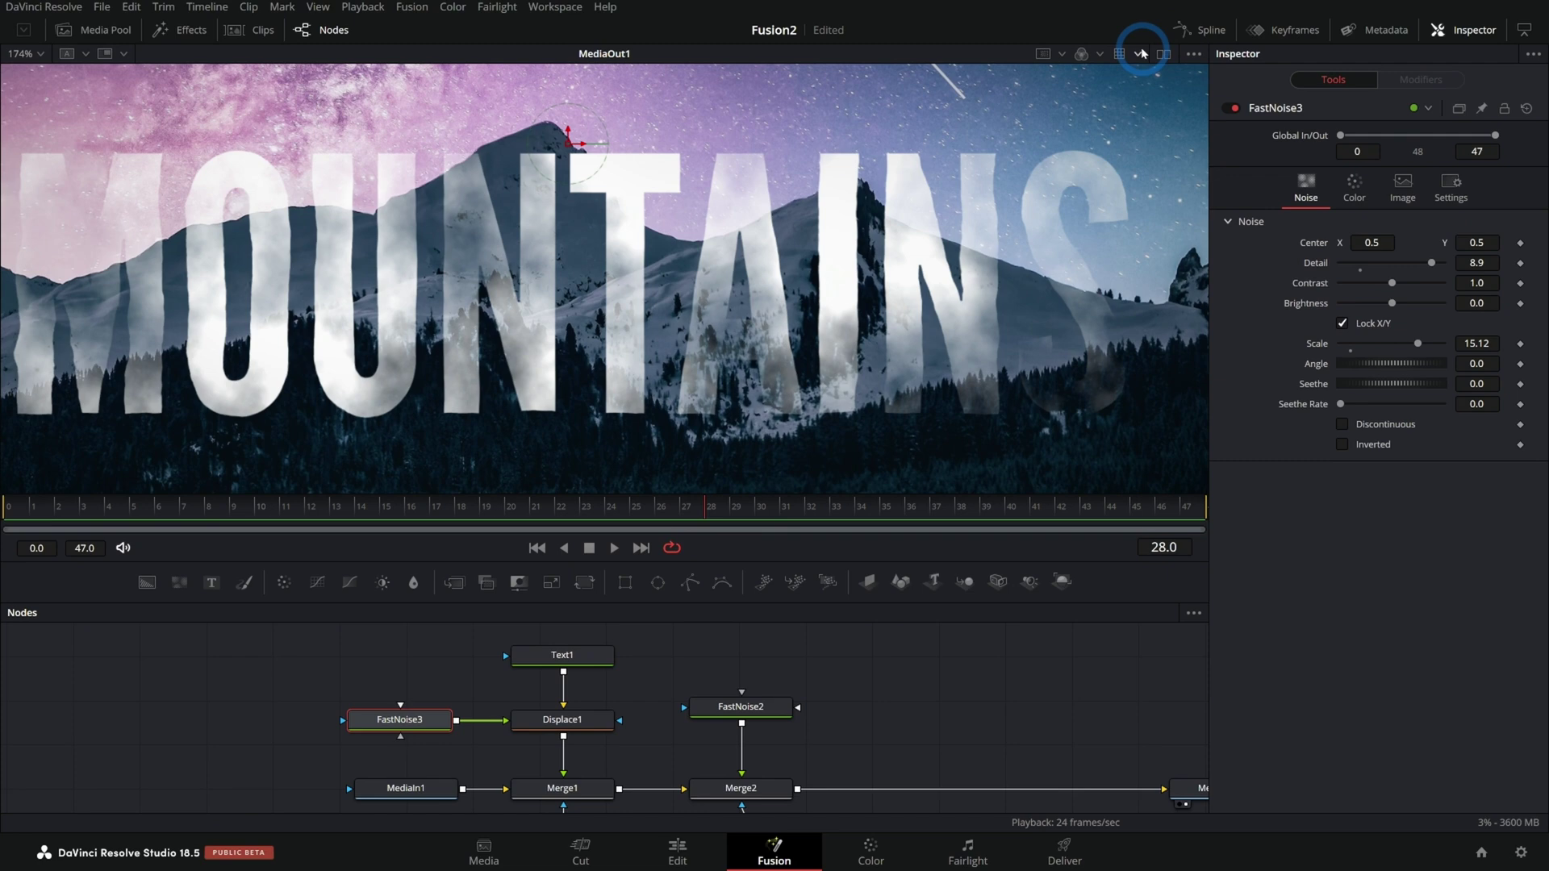
pyautogui.click(1163, 53)
pyautogui.press('1')
pyautogui.scroll(5, 506, 333)
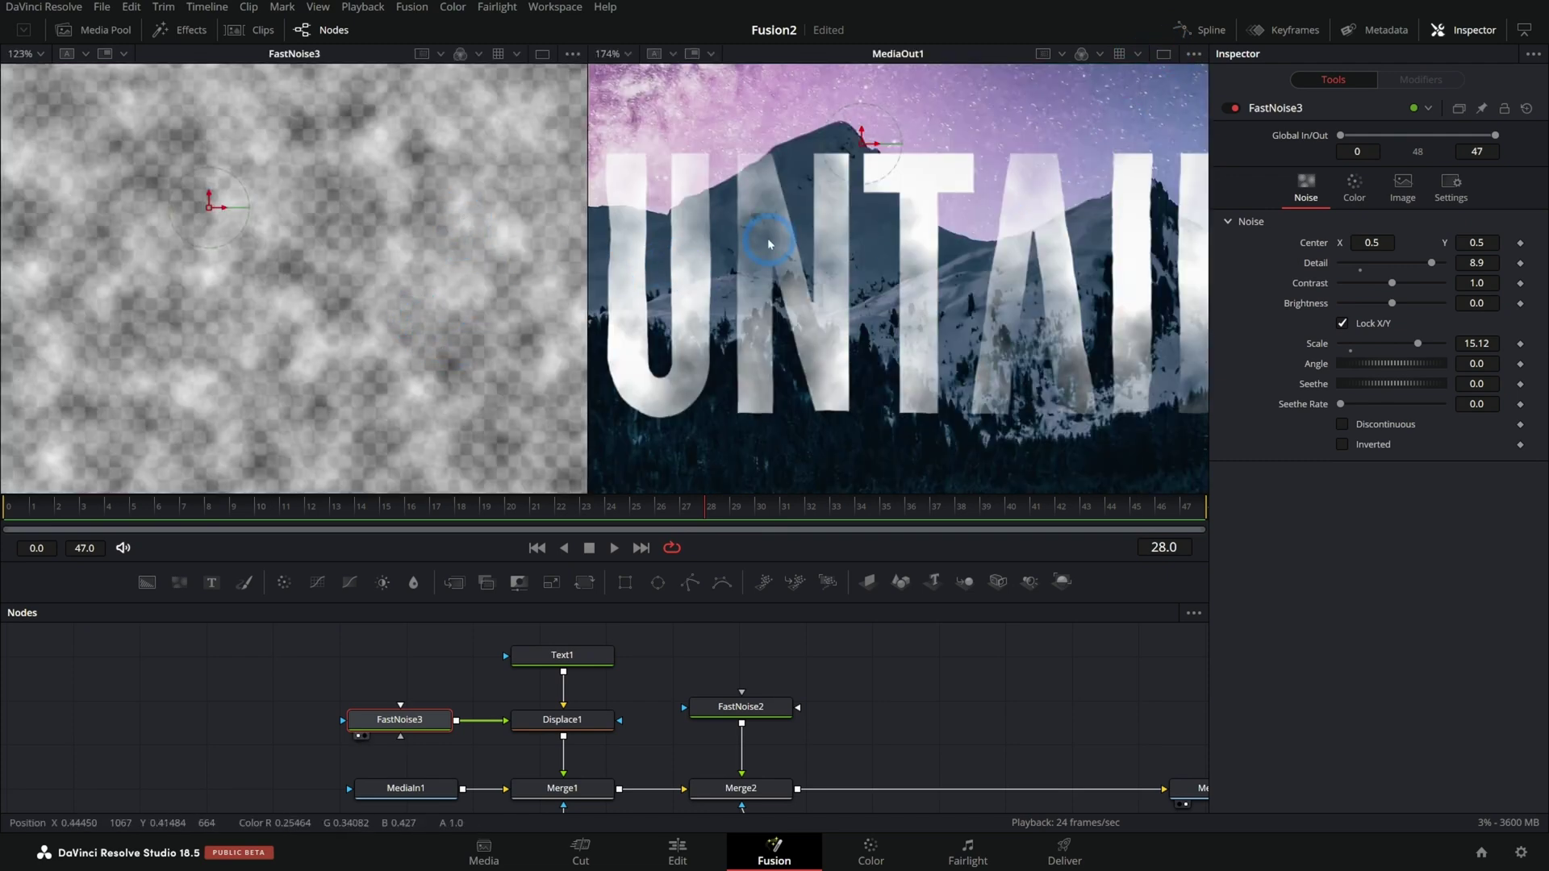
# Set FastNoise3's scale to 5.98 for broader distortion of the text, and enlarge the MediaOut1 viewer.
pyautogui.click(562, 719)
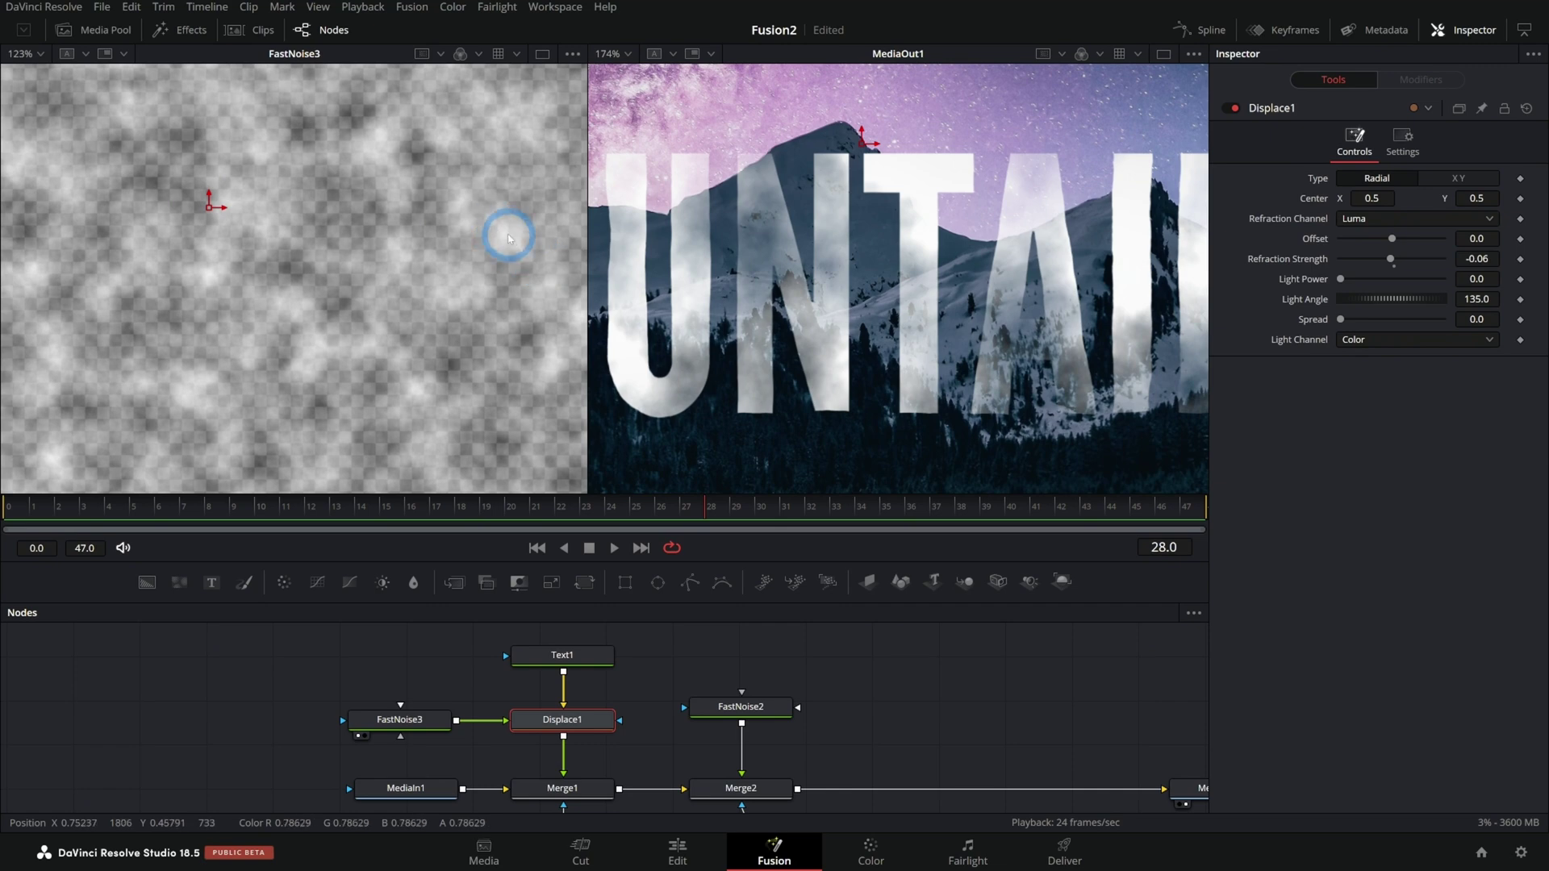
pyautogui.hotkey('shift', 'Tab')
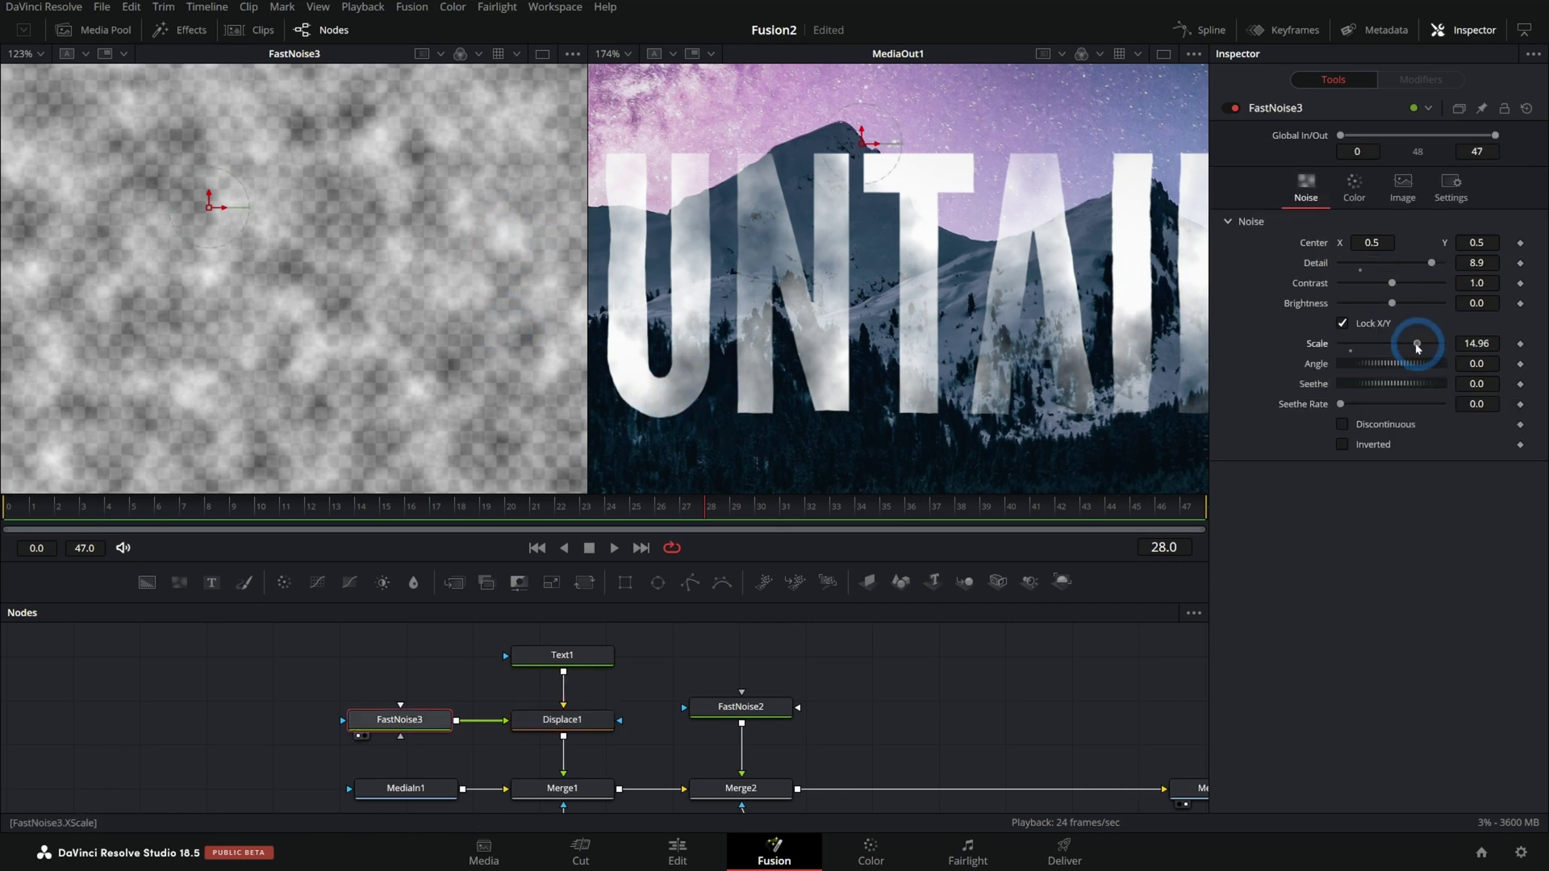
pyautogui.moveTo(1418, 343); pyautogui.dragTo(1366, 331)
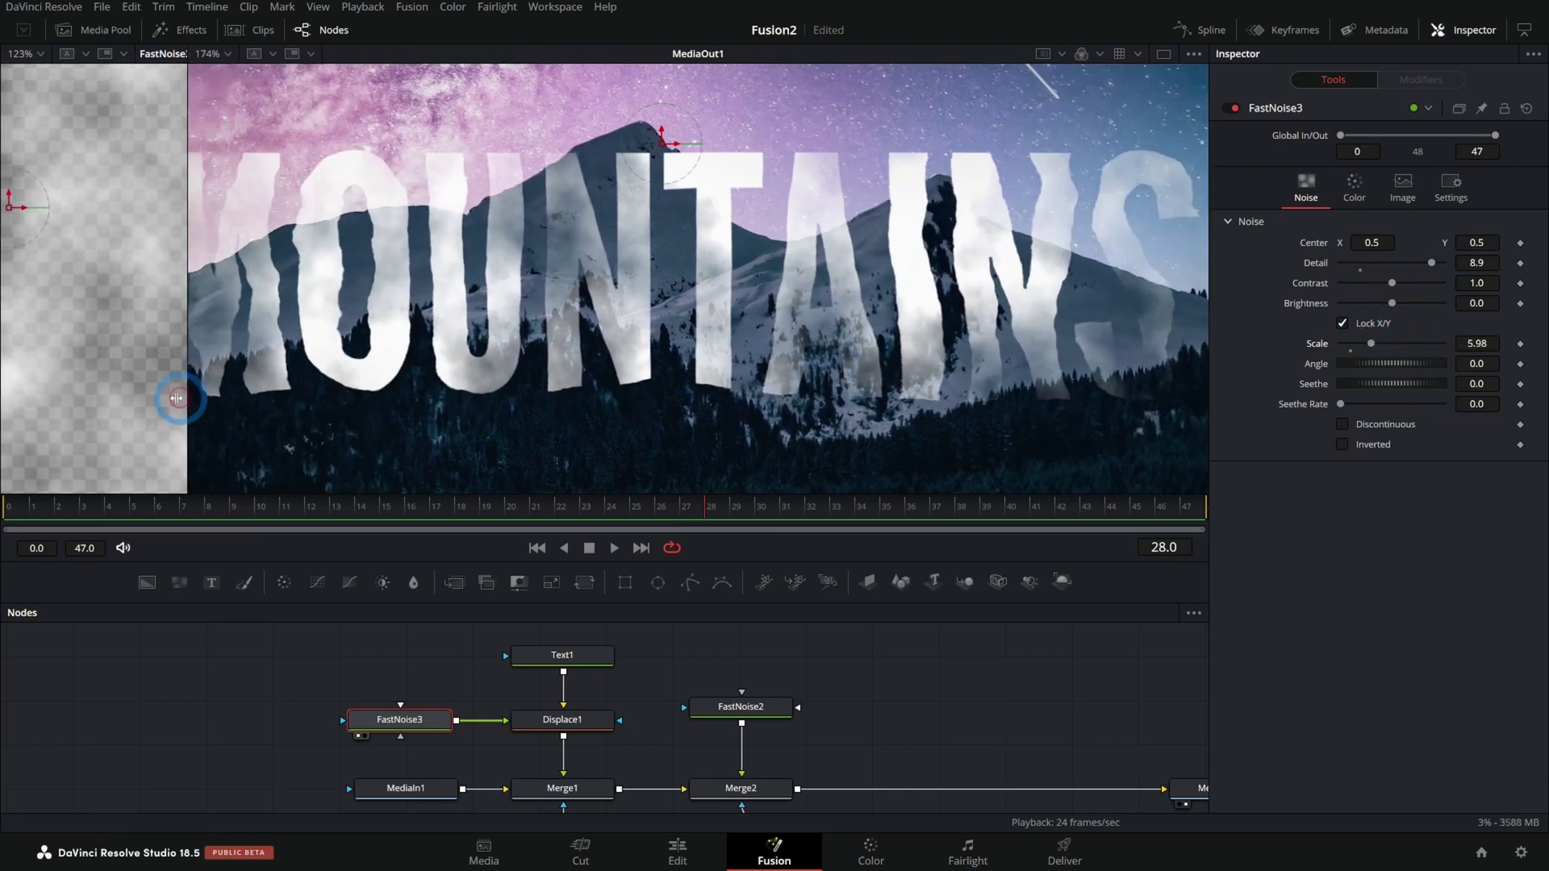